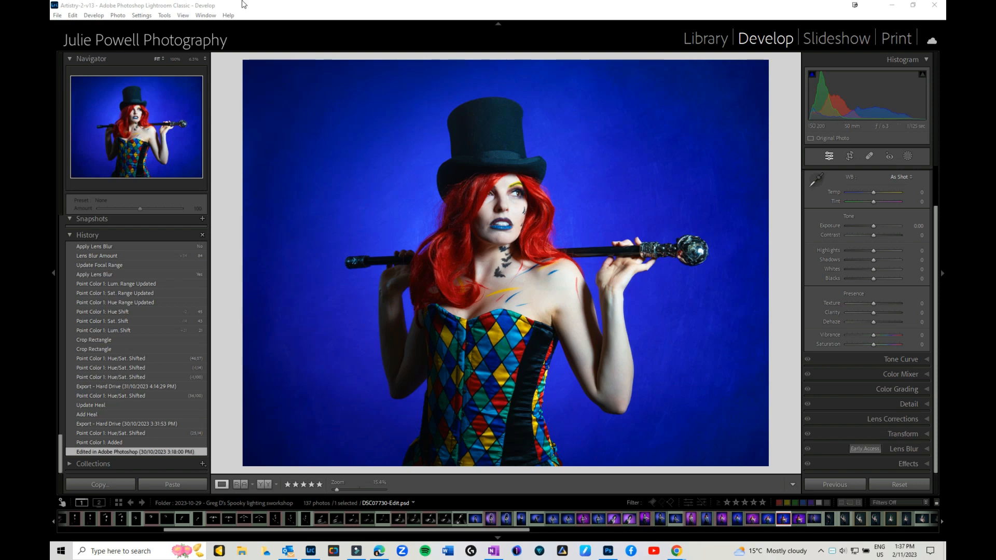
- Check the installed release version of Lightroom Classic in its program information and close that window
{"action": "left_click", "coordinate": [227, 16]}
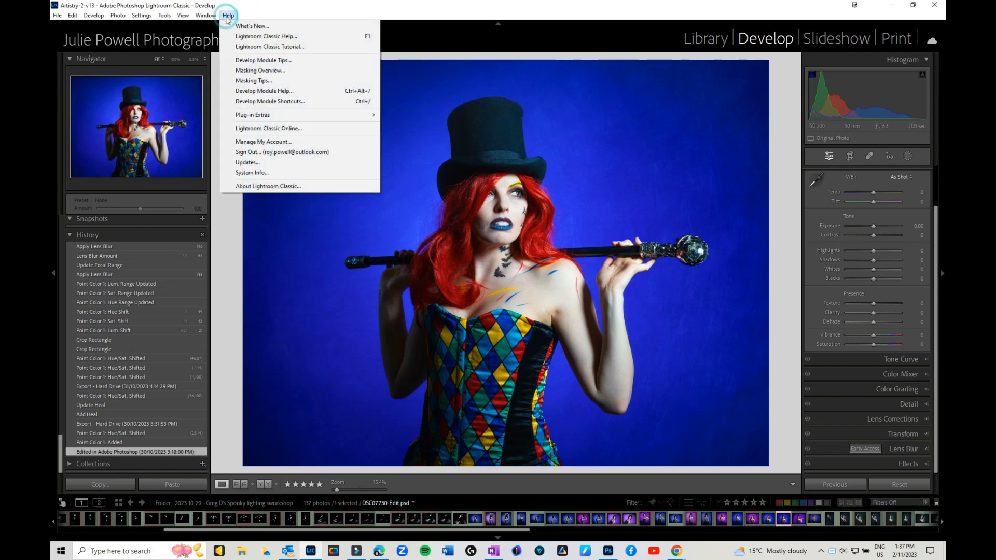
{"action": "left_click", "coordinate": [270, 186]}
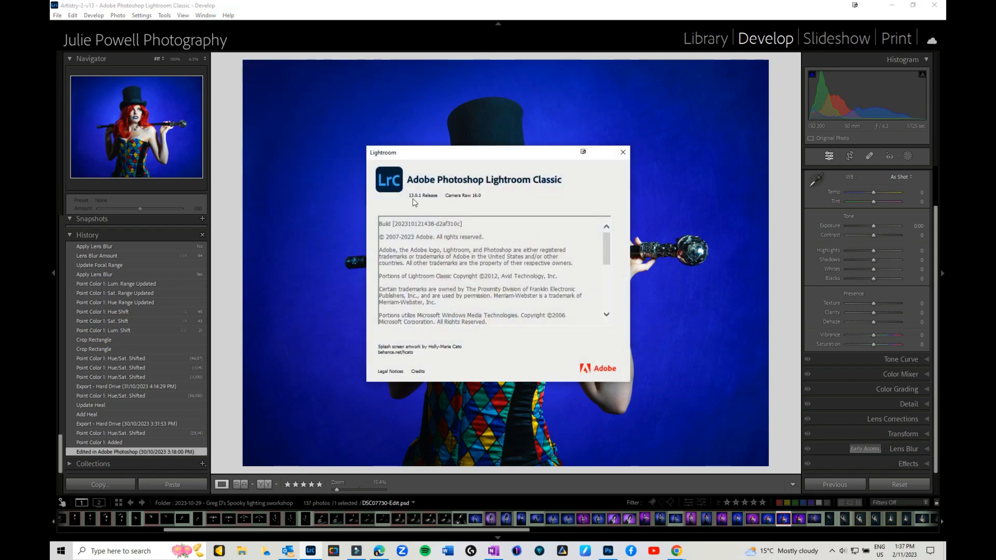
{"action": "left_click", "coordinate": [622, 154]}
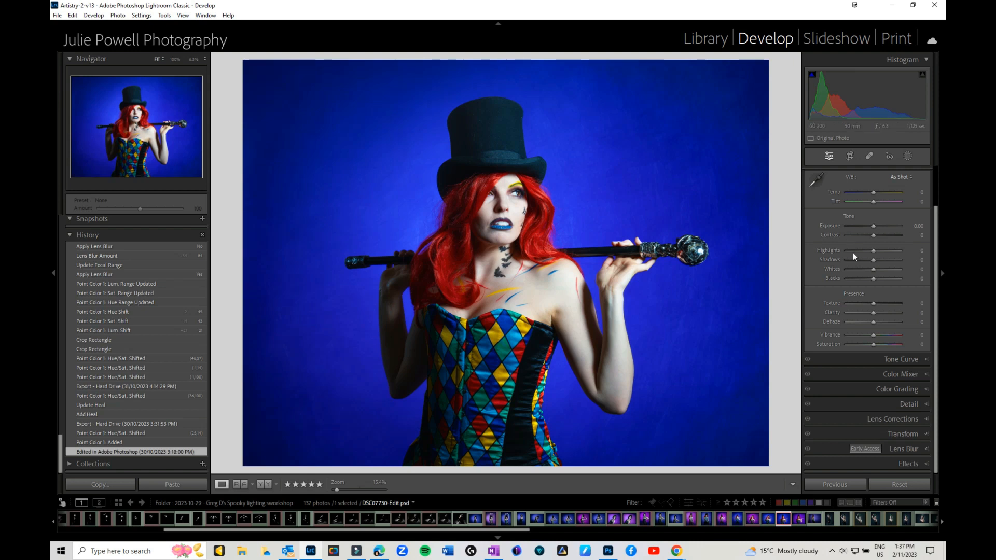
- Open the Point Color controls in the Color Mixer and inspect the red hair's flyaway edges against the blue background at 100%
{"action": "left_click", "coordinate": [923, 375]}
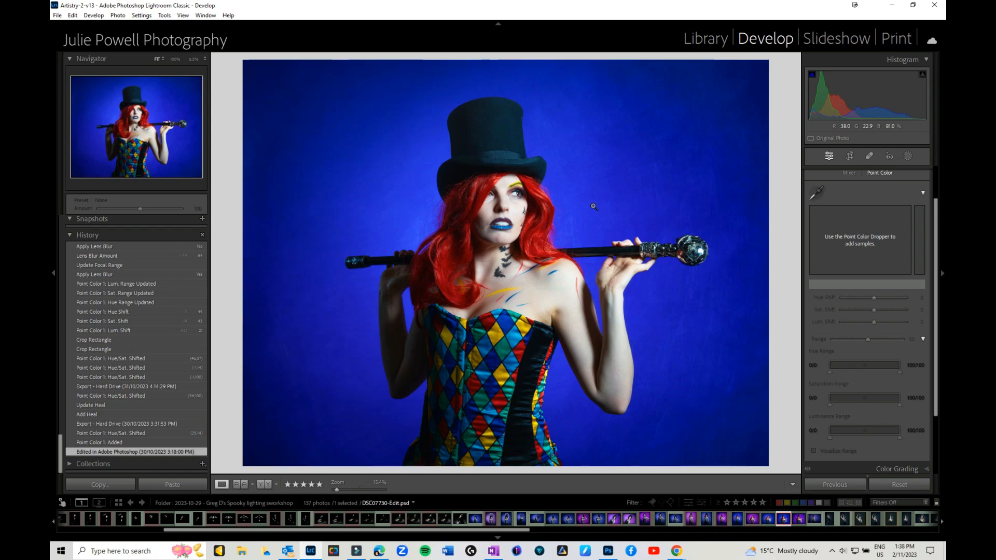
{"action": "left_click", "coordinate": [543, 190]}
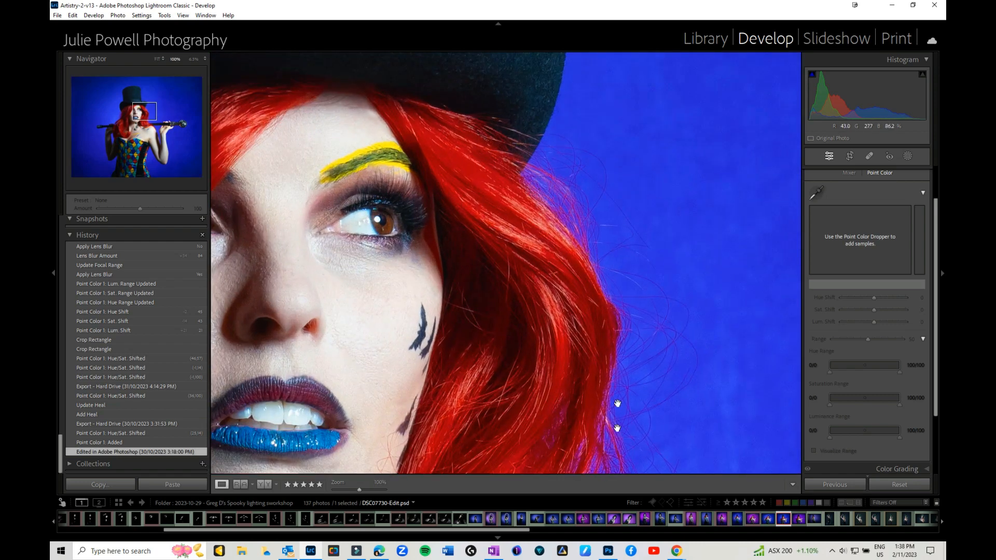
{"action": "left_click_drag", "start_coordinate": [574, 407], "coordinate": [571, 271]}
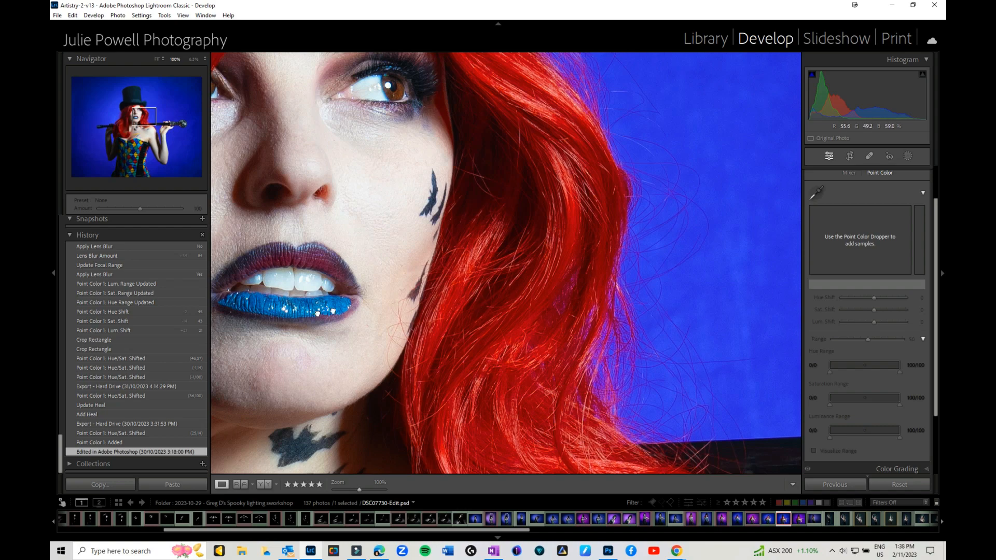
{"action": "left_click_drag", "start_coordinate": [317, 313], "coordinate": [649, 271]}
{"action": "left_click_drag", "start_coordinate": [406, 270], "coordinate": [640, 269]}
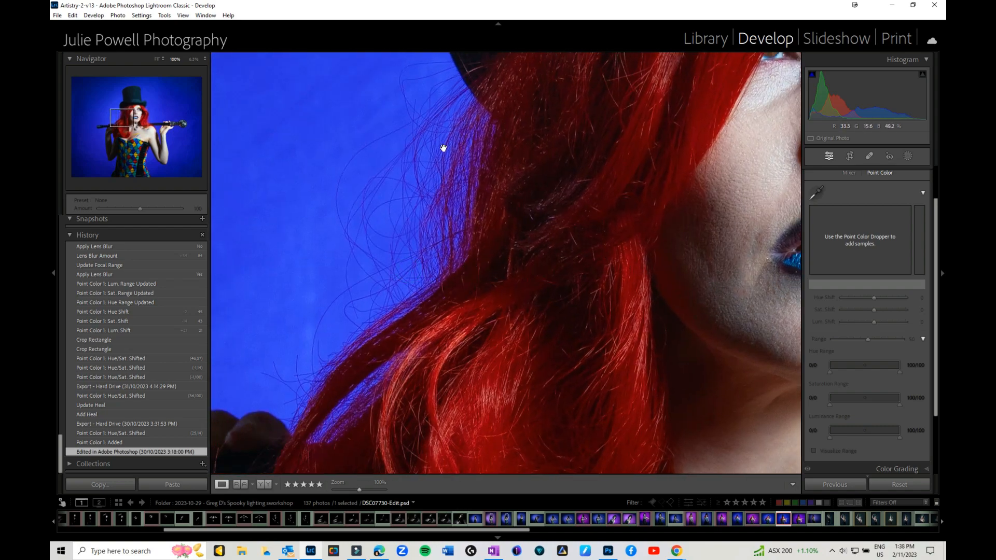
{"action": "left_click", "coordinate": [643, 190]}
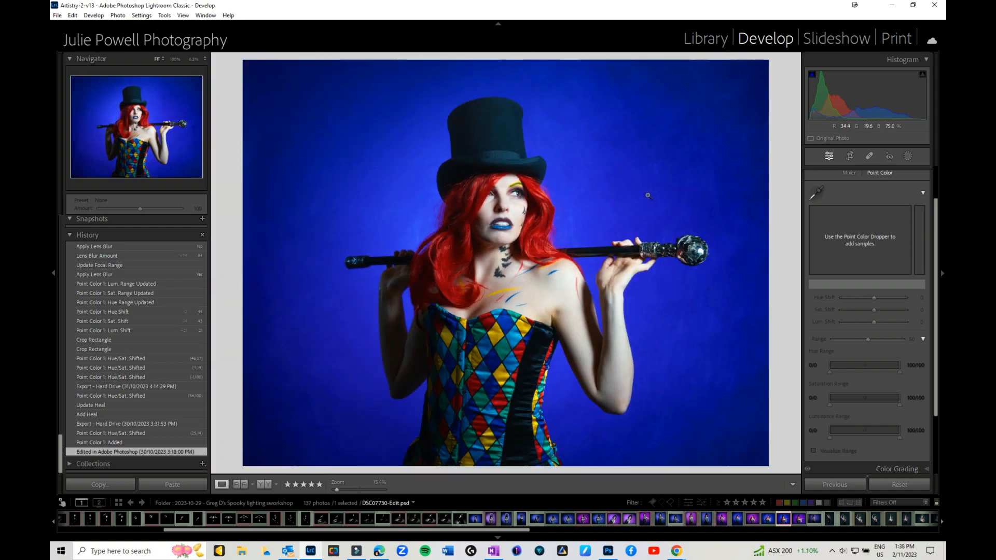
- Sample the blue background with Point Color and shift its hue and saturation to 50, checking the hair edges at 100%
{"action": "left_click", "coordinate": [815, 193]}
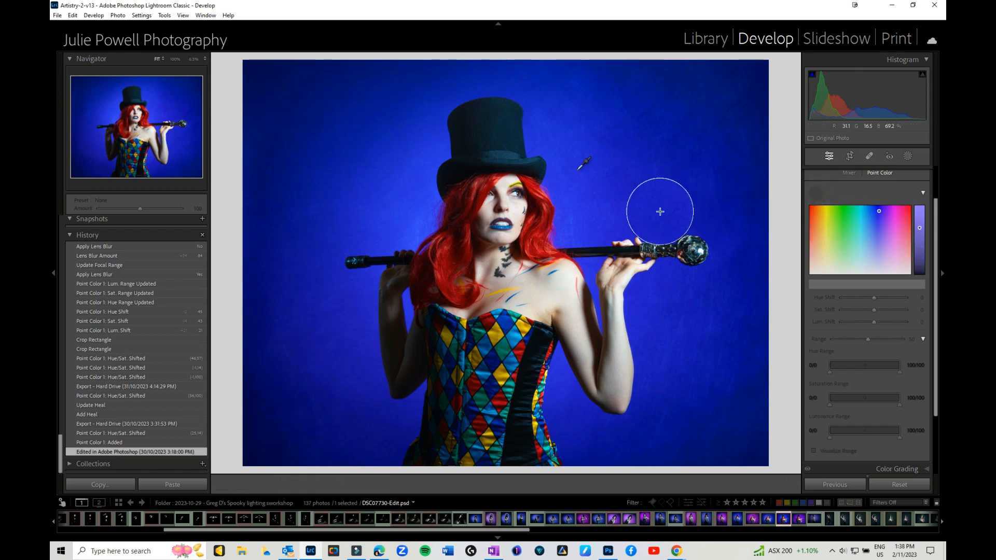
{"action": "left_click", "coordinate": [569, 231]}
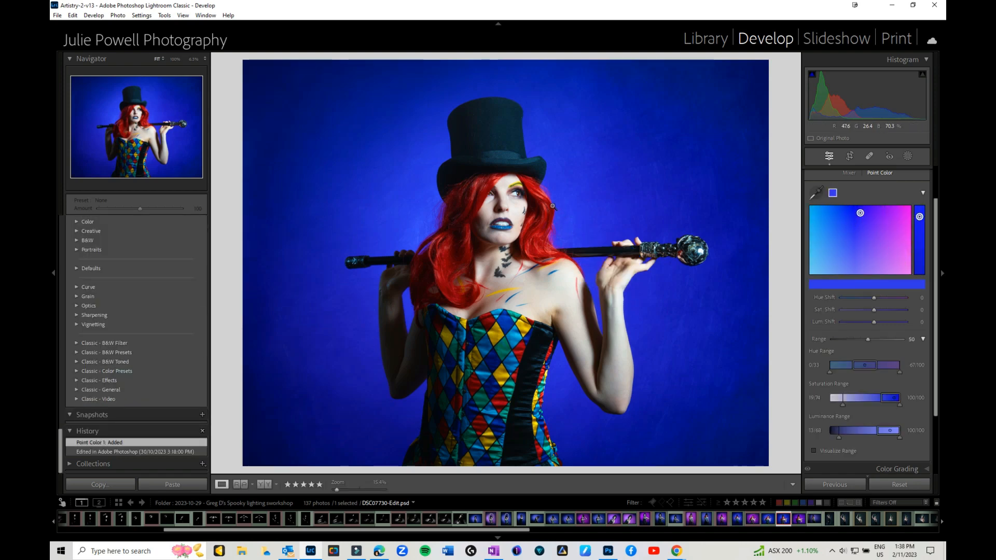
{"action": "left_click", "coordinate": [543, 219]}
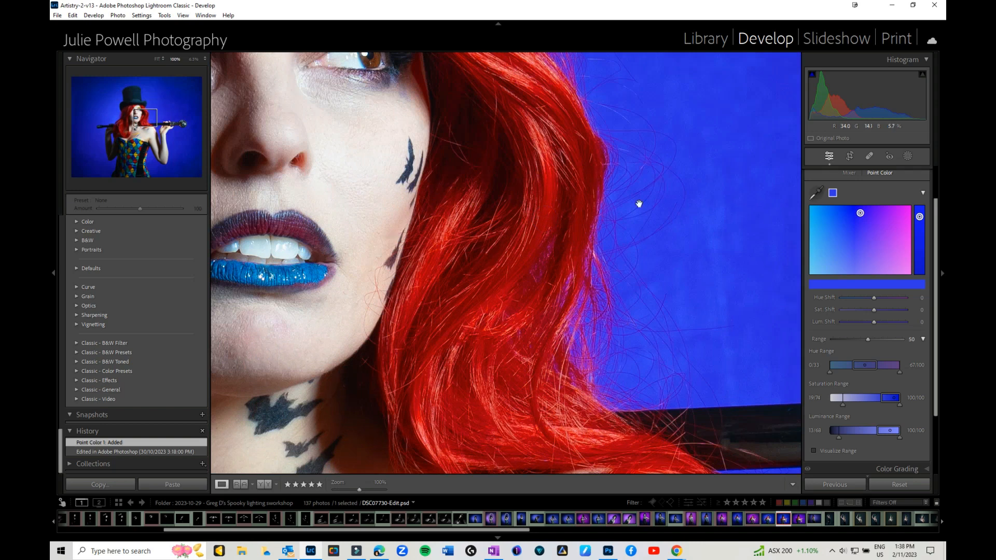
{"action": "left_click_drag", "start_coordinate": [860, 212], "coordinate": [890, 220]}
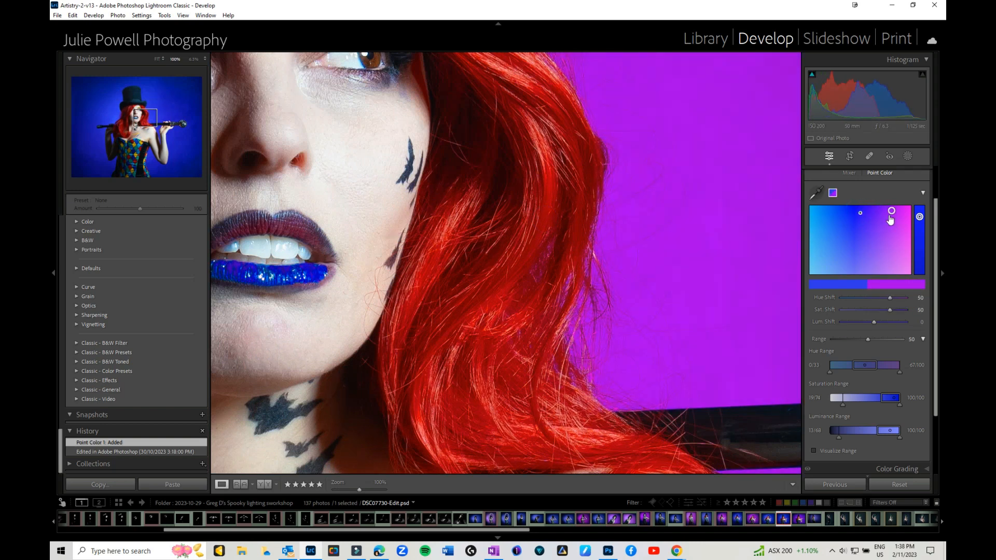
{"action": "left_click", "coordinate": [646, 230]}
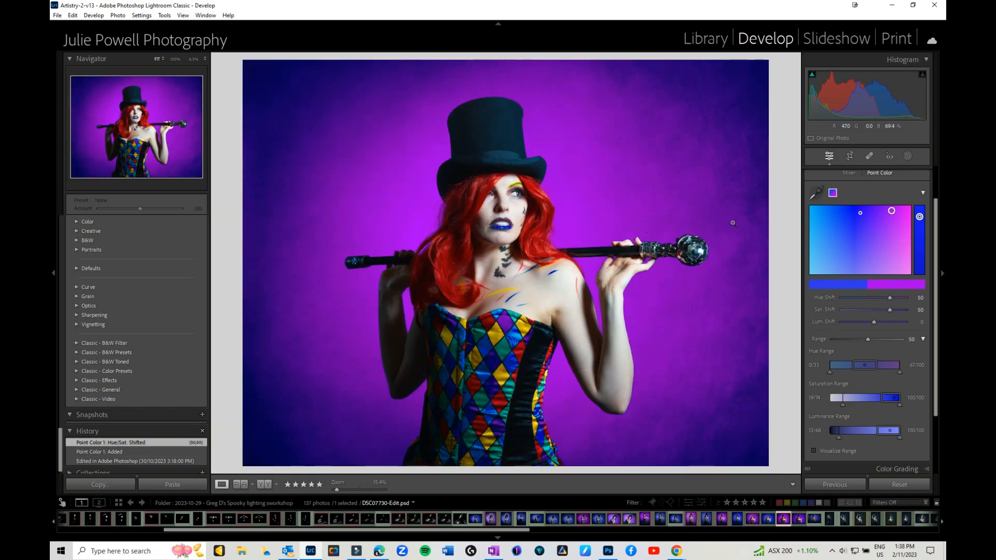
- Try hue shifts of 100 and -100 on the blue sample, ending with hue shift 50 and saturation shift 30
{"action": "mouse_move", "coordinate": [892, 213]}
{"action": "left_mouse_down"}
{"action": "mouse_move", "coordinate": [863, 211]}
{"action": "mouse_move", "coordinate": [890, 211]}
{"action": "left_mouse_up"}
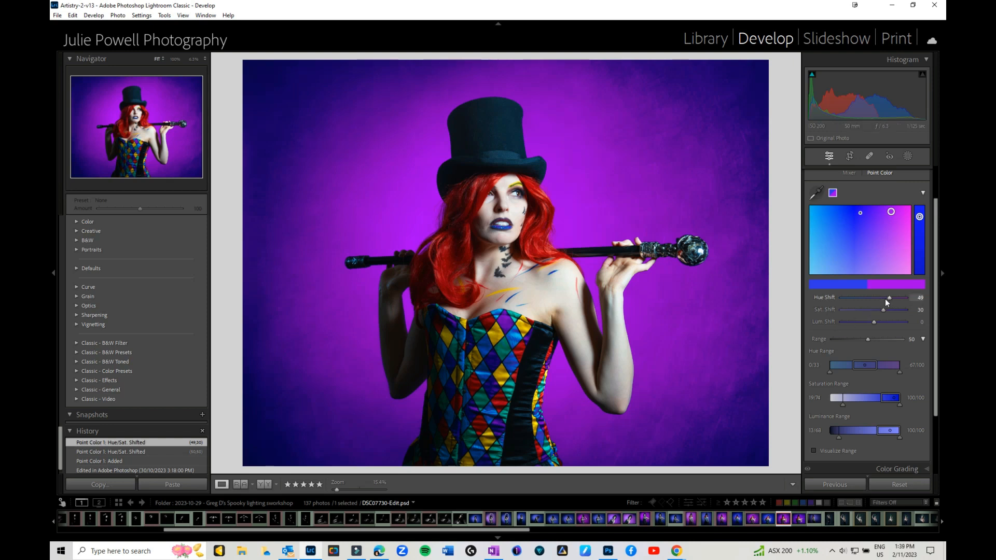
{"action": "mouse_move", "coordinate": [889, 300]}
{"action": "left_mouse_down"}
{"action": "mouse_move", "coordinate": [852, 300]}
{"action": "mouse_move", "coordinate": [904, 303]}
{"action": "left_mouse_up"}
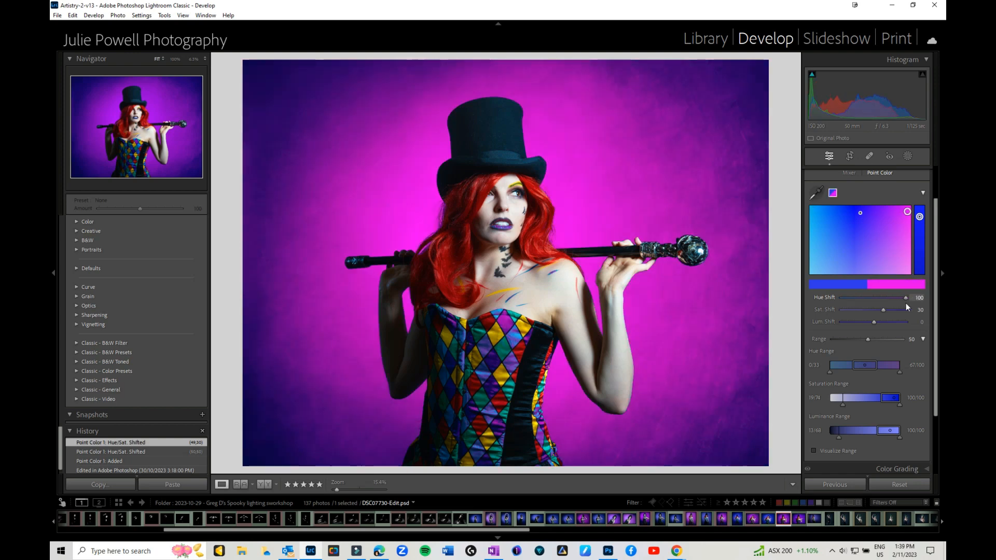
{"action": "left_click_drag", "start_coordinate": [905, 303], "coordinate": [838, 303]}
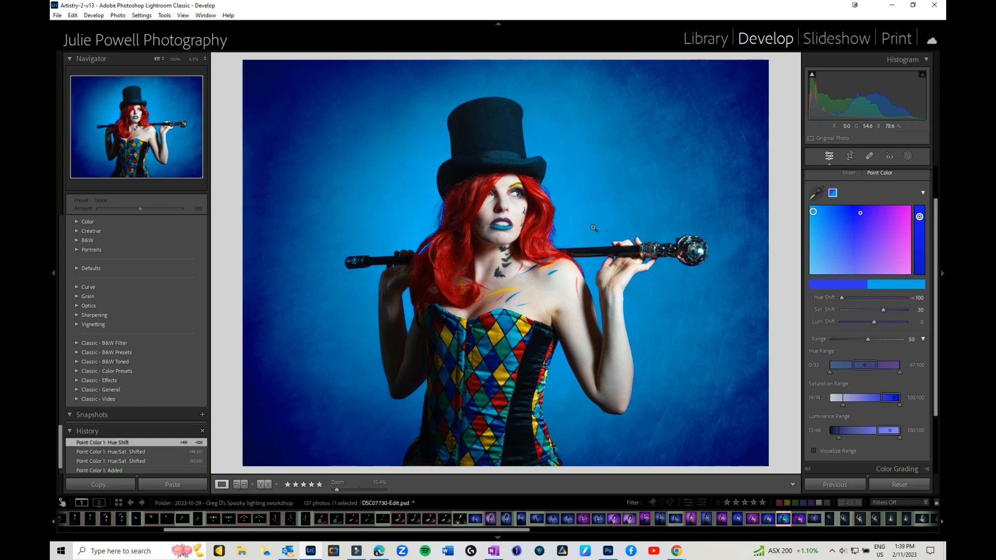
{"action": "left_click", "coordinate": [841, 299]}
{"action": "left_click_drag", "start_coordinate": [843, 302], "coordinate": [888, 300]}
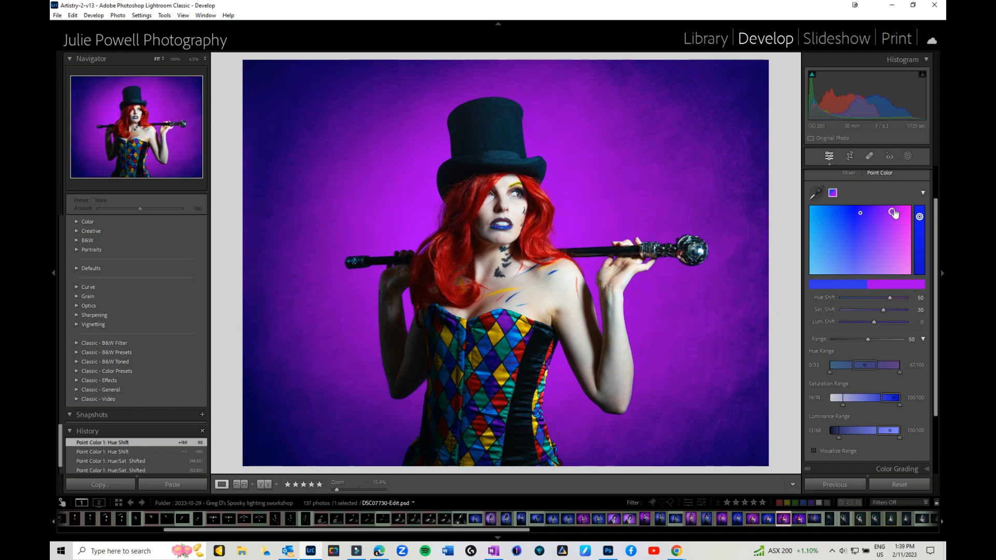
- Add a second Point Color sample from the purple background, set hue shift 23 and saturation shift -3, and check the hair at 100%
{"action": "left_click", "coordinate": [816, 194]}
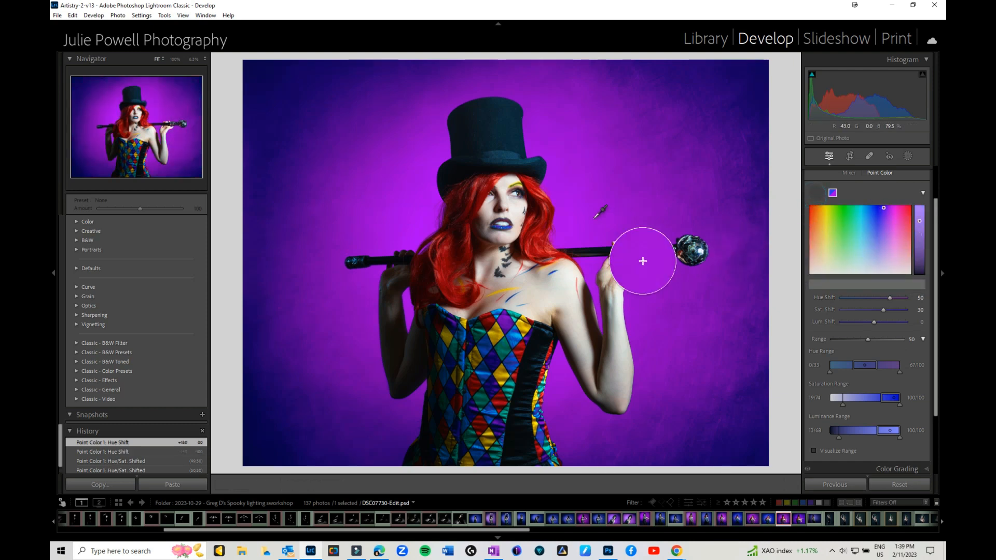
{"action": "left_click", "coordinate": [605, 277]}
{"action": "left_click_drag", "start_coordinate": [860, 210], "coordinate": [891, 214]}
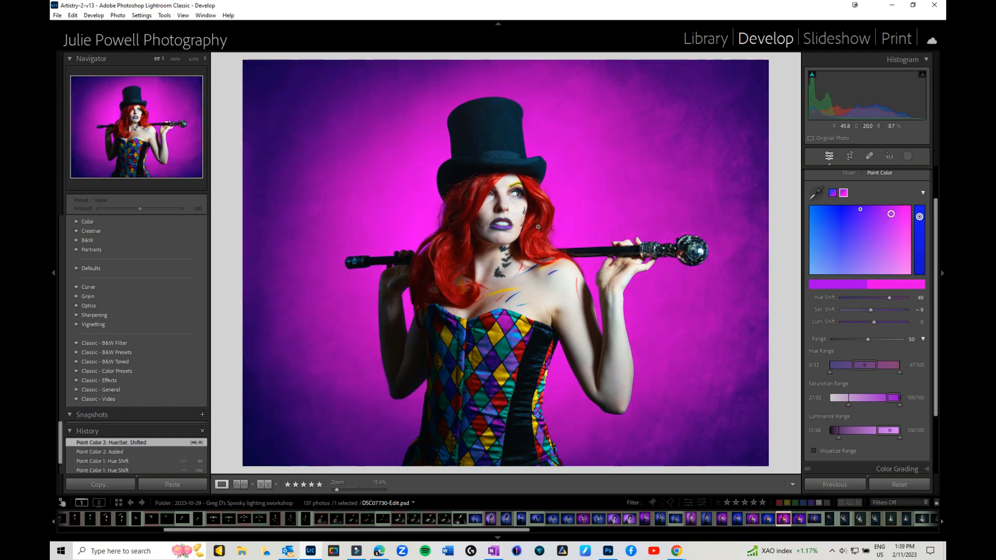
{"action": "left_click", "coordinate": [545, 233]}
{"action": "mouse_move", "coordinate": [892, 214]}
{"action": "left_mouse_down"}
{"action": "mouse_move", "coordinate": [901, 215]}
{"action": "mouse_move", "coordinate": [877, 218]}
{"action": "left_mouse_up"}
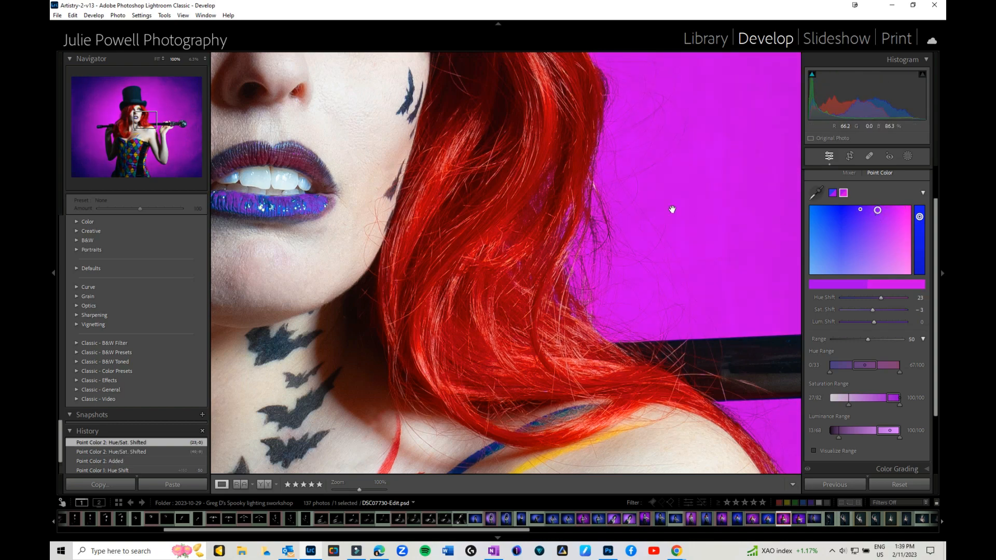
{"action": "left_click", "coordinate": [672, 209]}
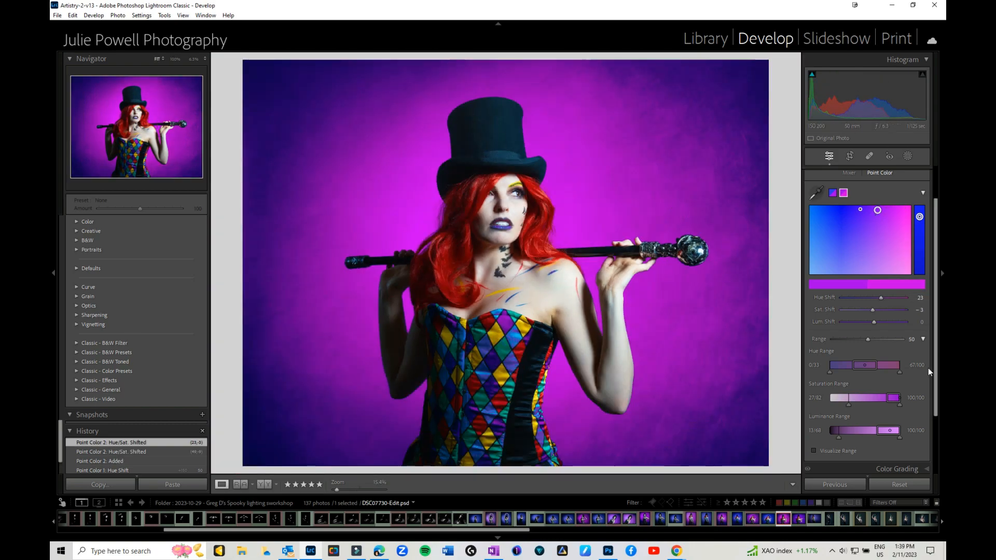
- Adjust the second sample's hue range to 7/41–74/100 and its saturation range to 4/59–100/100
{"action": "left_click", "coordinate": [924, 339]}
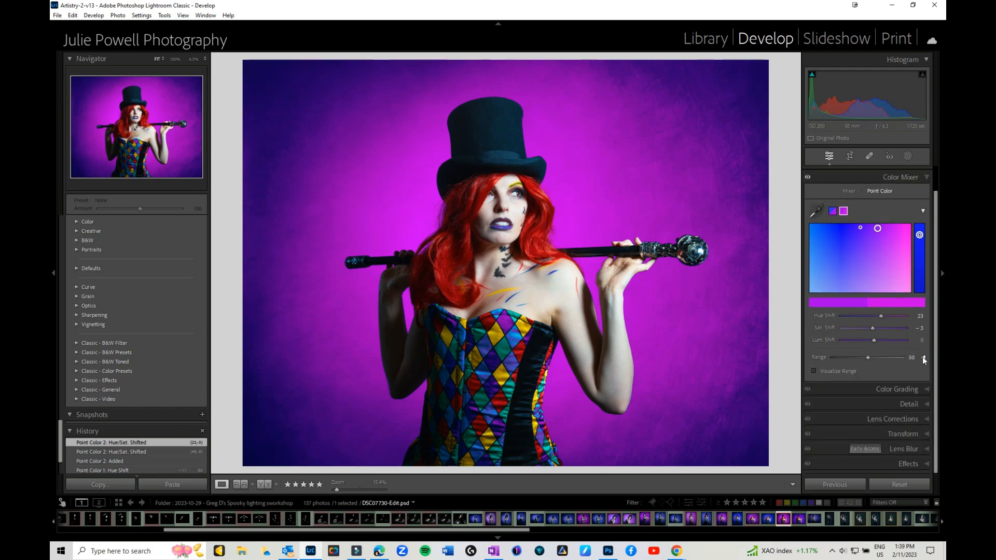
{"action": "left_click", "coordinate": [924, 357]}
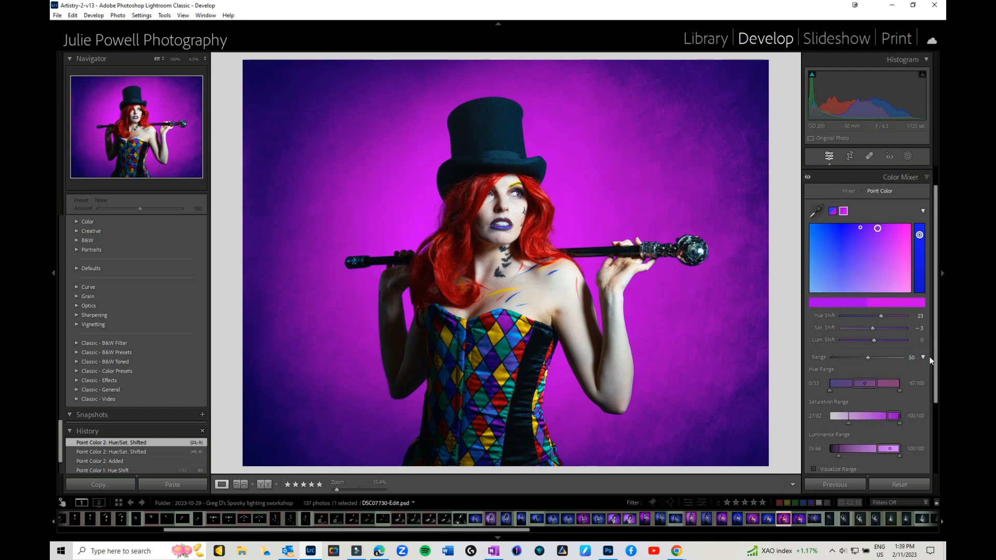
{"action": "scroll", "coordinate": [901, 387], "scroll_direction": "down", "scroll_amount": 2}
{"action": "mouse_move", "coordinate": [863, 356]}
{"action": "left_mouse_down"}
{"action": "mouse_move", "coordinate": [880, 356]}
{"action": "mouse_move", "coordinate": [851, 356]}
{"action": "mouse_move", "coordinate": [869, 356]}
{"action": "left_mouse_up"}
{"action": "left_click_drag", "start_coordinate": [893, 388], "coordinate": [880, 386]}
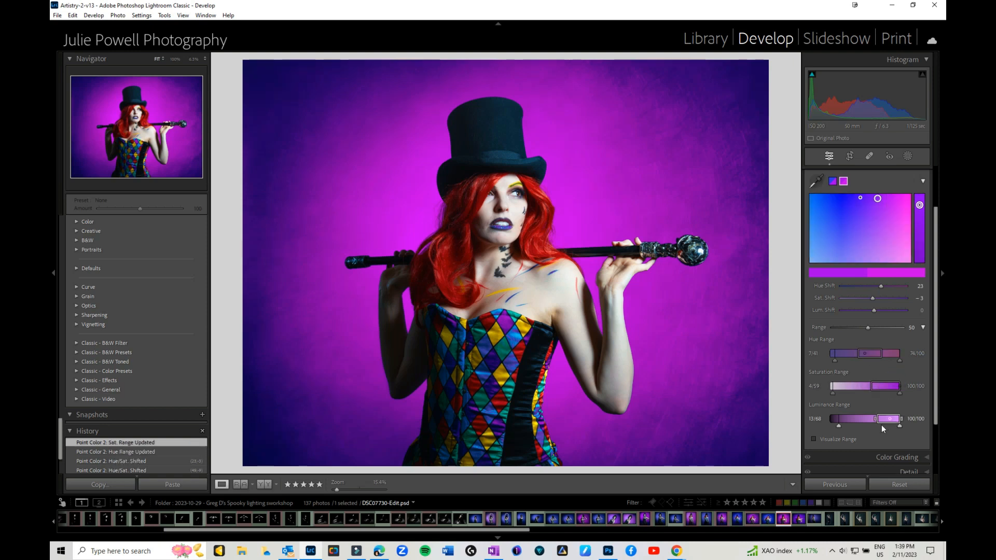
{"action": "scroll", "coordinate": [881, 425], "scroll_direction": "down", "scroll_amount": 1}
- Visualize the second sample's range while setting luminance range 0/19–87/87 and saturation range 2/57–100/100, comparing with the visualization off and on
{"action": "left_click", "coordinate": [813, 409]}
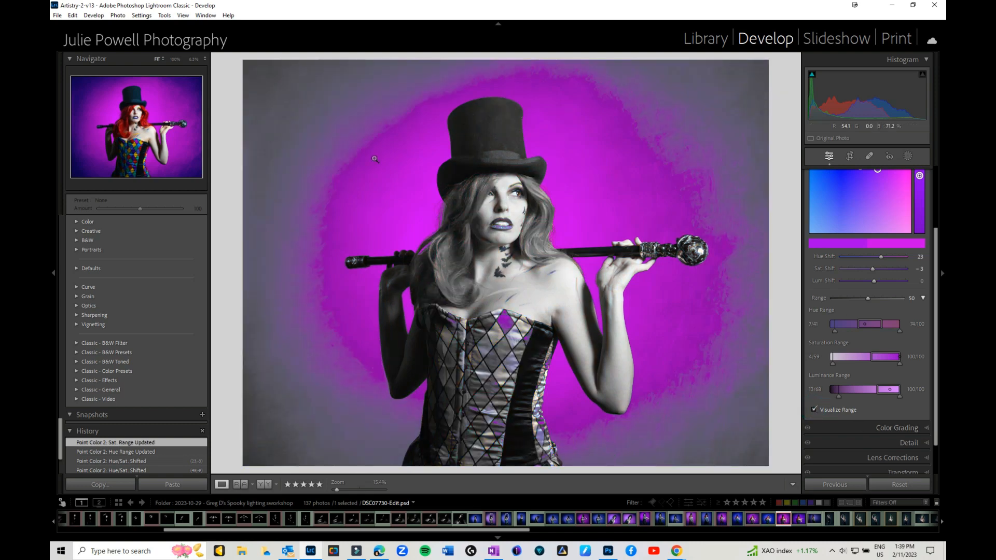
{"action": "left_click_drag", "start_coordinate": [884, 389], "coordinate": [852, 390]}
{"action": "mouse_move", "coordinate": [878, 358]}
{"action": "left_mouse_down"}
{"action": "mouse_move", "coordinate": [861, 360]}
{"action": "mouse_move", "coordinate": [877, 356]}
{"action": "left_mouse_up"}
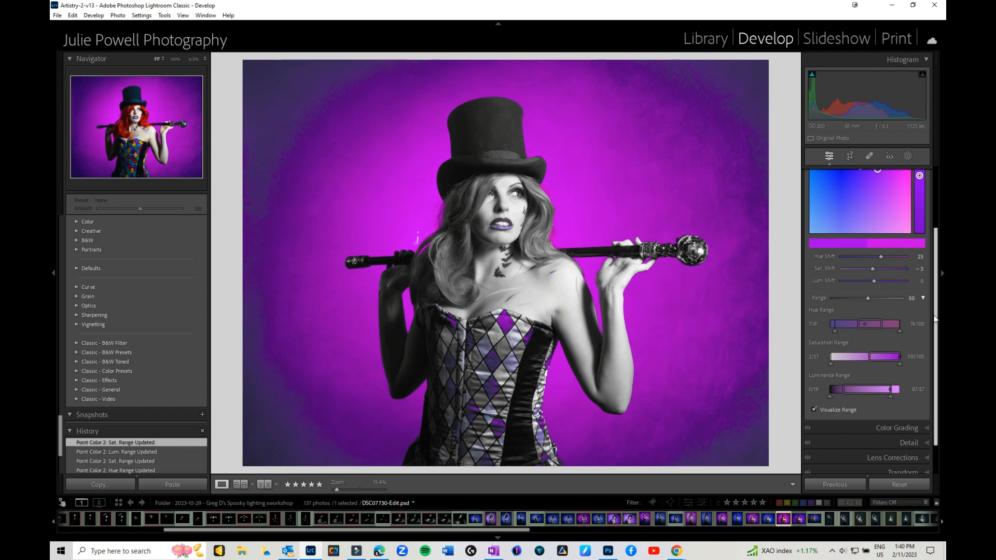
{"action": "left_click", "coordinate": [814, 409]}
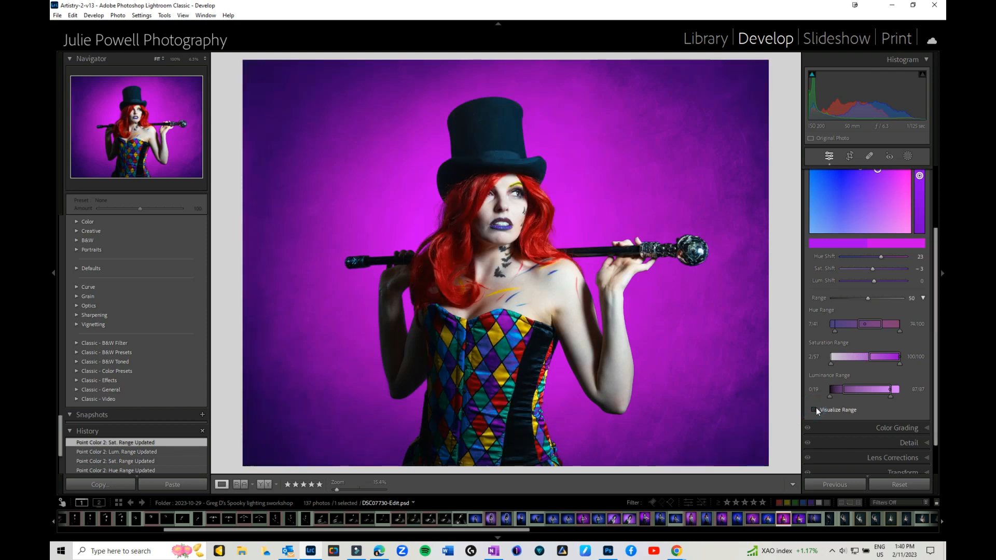
{"action": "left_click", "coordinate": [814, 409]}
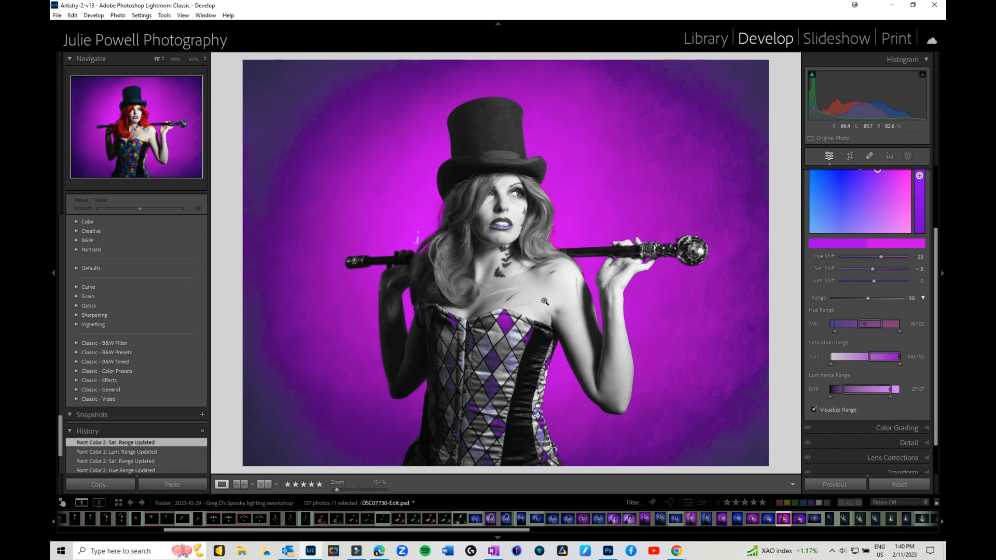
- Revert the photo to its "Edited in Adobe Photoshop" history state, discarding the Point Color adjustments
{"action": "scroll", "coordinate": [882, 297], "scroll_direction": "up", "scroll_amount": 1}
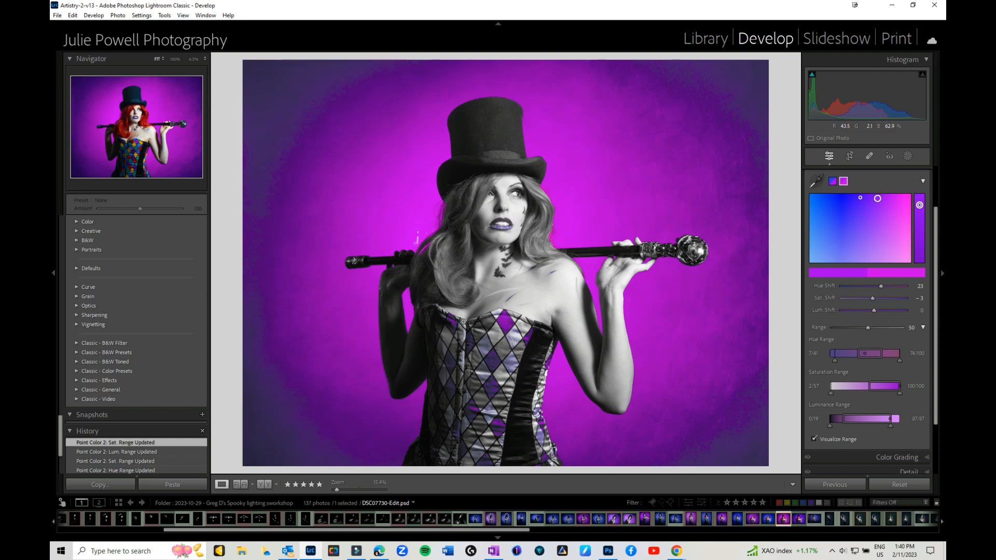
{"action": "scroll", "coordinate": [145, 456], "scroll_direction": "down", "scroll_amount": 5}
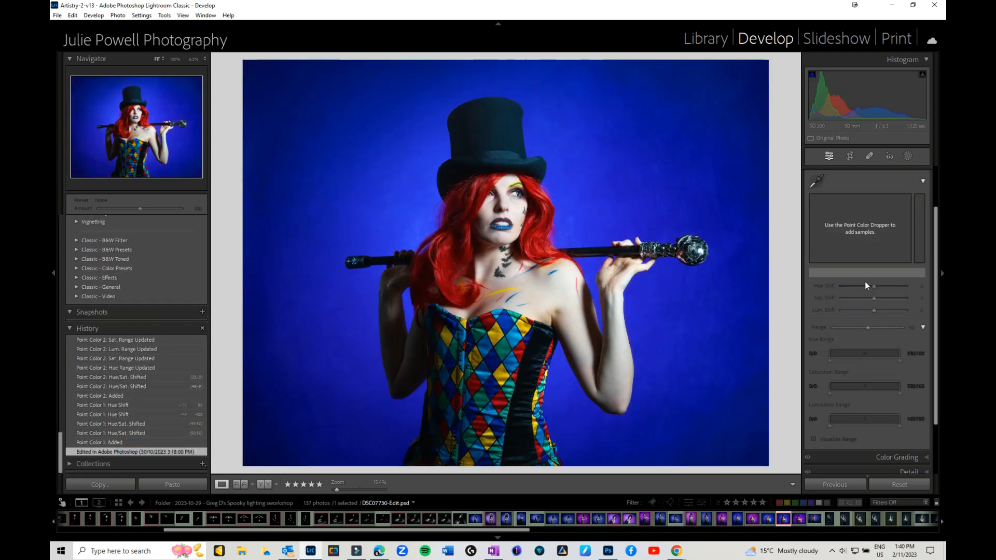
- Add a Background mask and show its overlay, checking the coverage around the hand holding the cane at 100%
{"action": "left_click", "coordinate": [908, 155]}
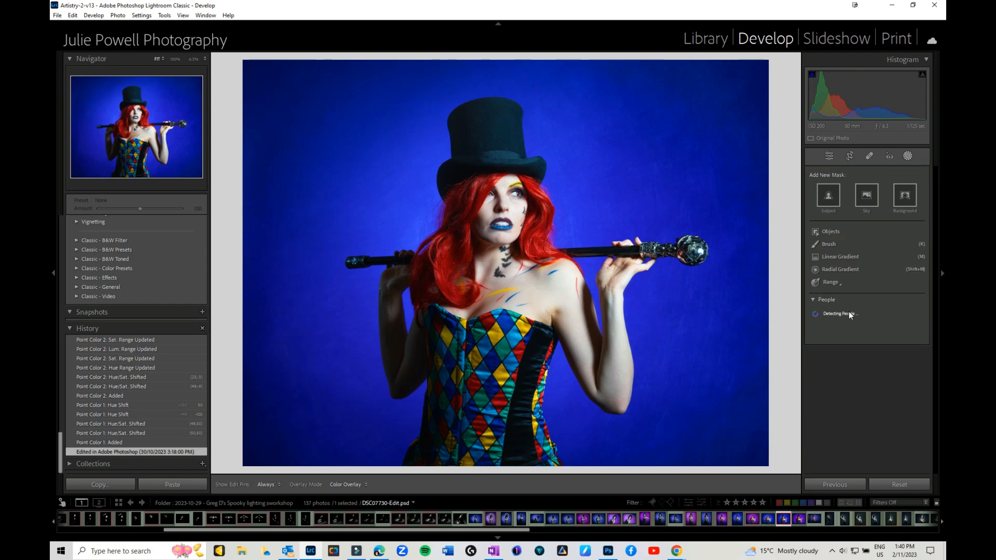
{"action": "left_click", "coordinate": [904, 200]}
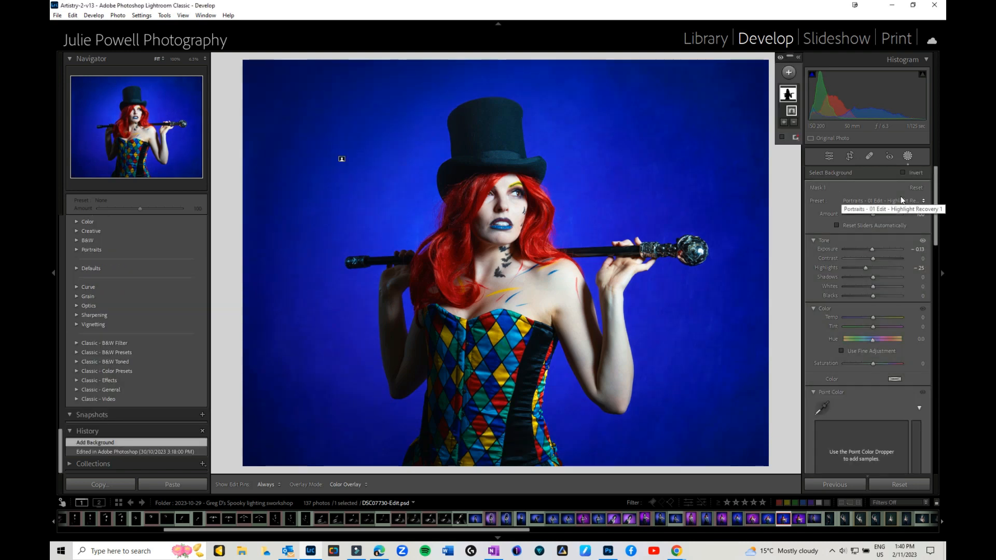
{"action": "left_click", "coordinate": [782, 138]}
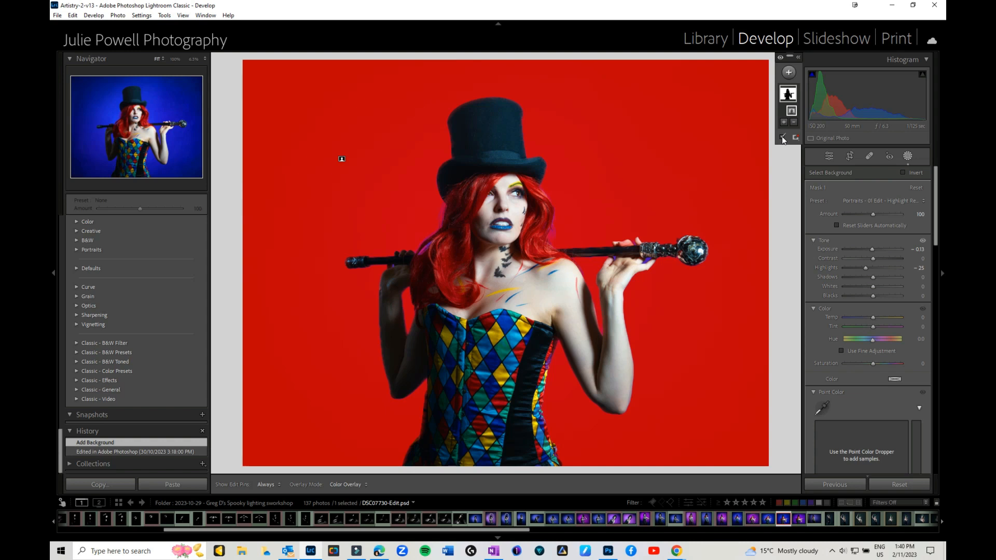
{"action": "left_click", "coordinate": [648, 262]}
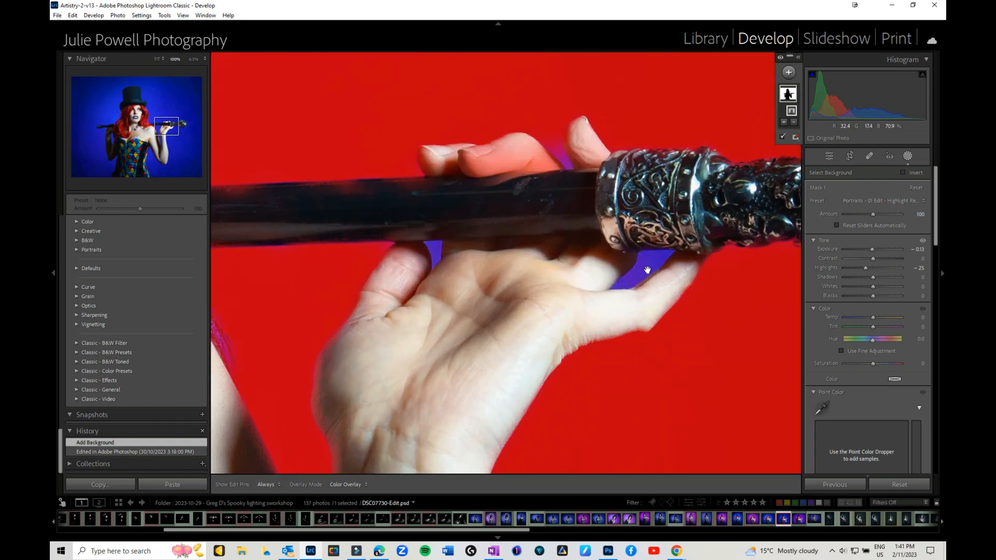
{"action": "left_click", "coordinate": [647, 269]}
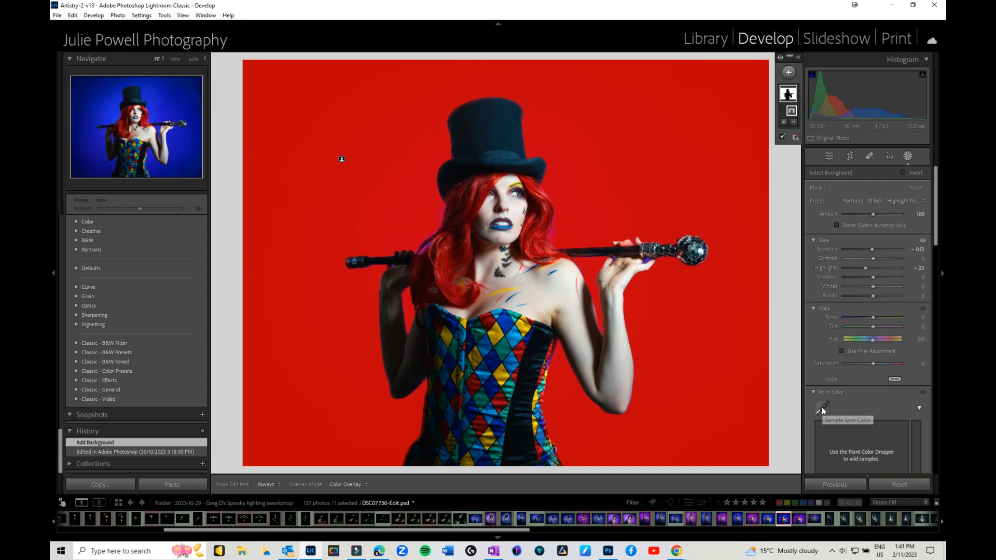
- Hide the mask overlay, sample the blue background with Point Color, and shift it to magenta with about 92 hue and -2 saturation
{"action": "left_click", "coordinate": [783, 138]}
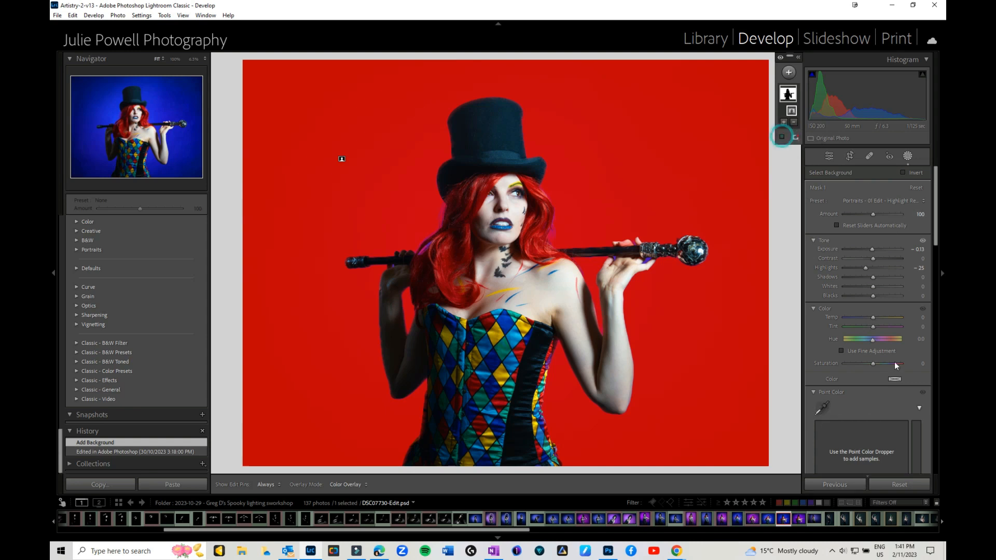
{"action": "left_click", "coordinate": [823, 407]}
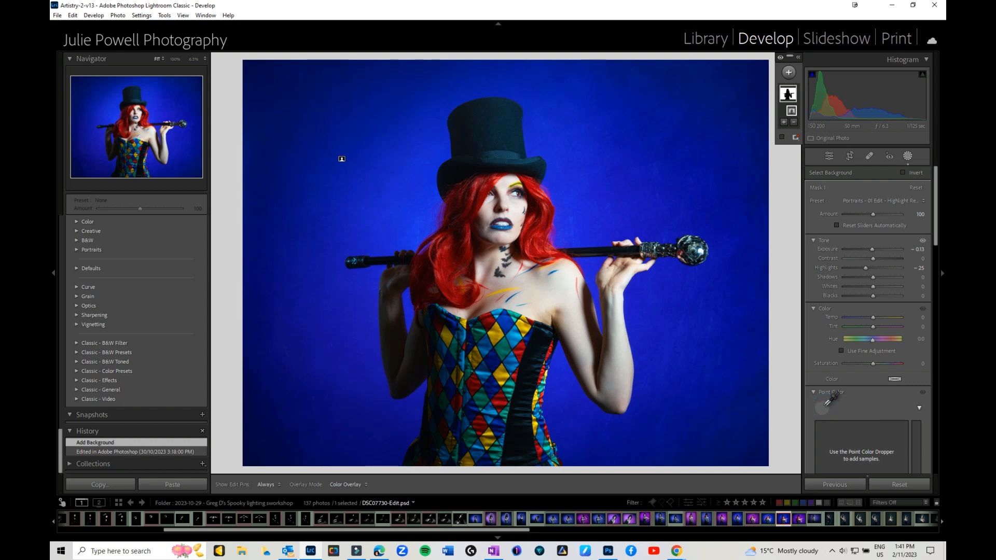
{"action": "left_click", "coordinate": [564, 232]}
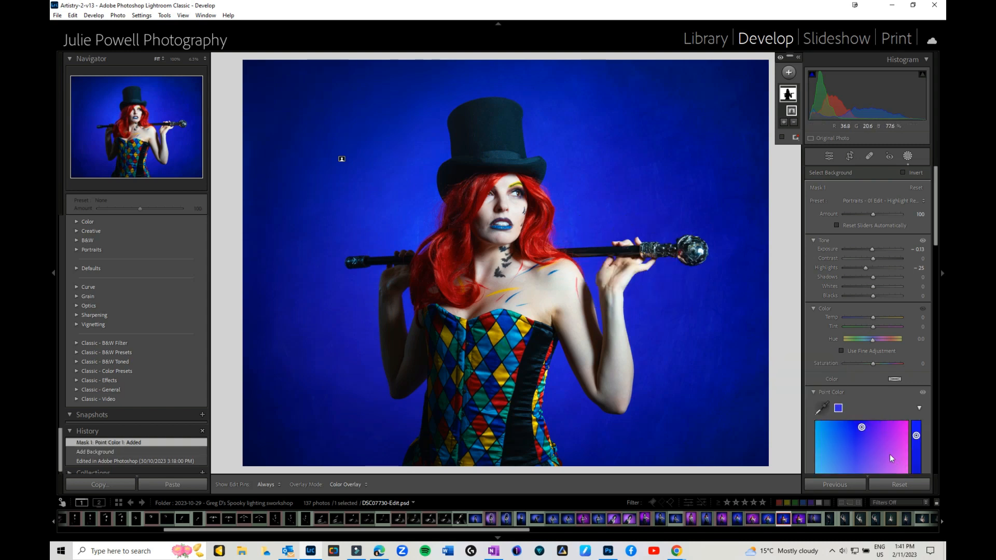
{"action": "left_click_drag", "start_coordinate": [861, 427], "coordinate": [900, 434]}
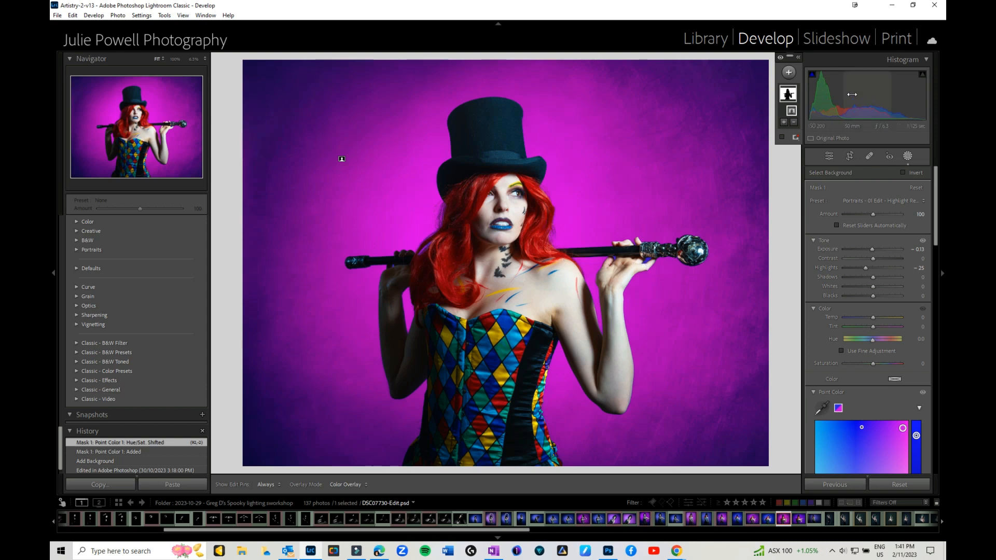
- Add a brush component to the background mask and paint in missed areas around the hand holding the cane at brush size 2
{"action": "mouse_move", "coordinate": [791, 96]}
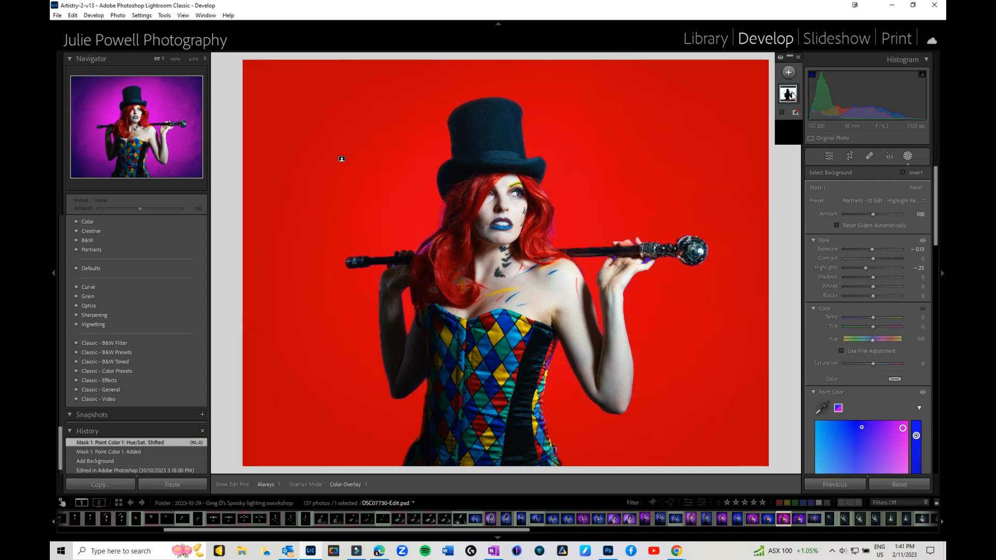
{"action": "left_click", "coordinate": [799, 57]}
{"action": "left_click", "coordinate": [799, 57]}
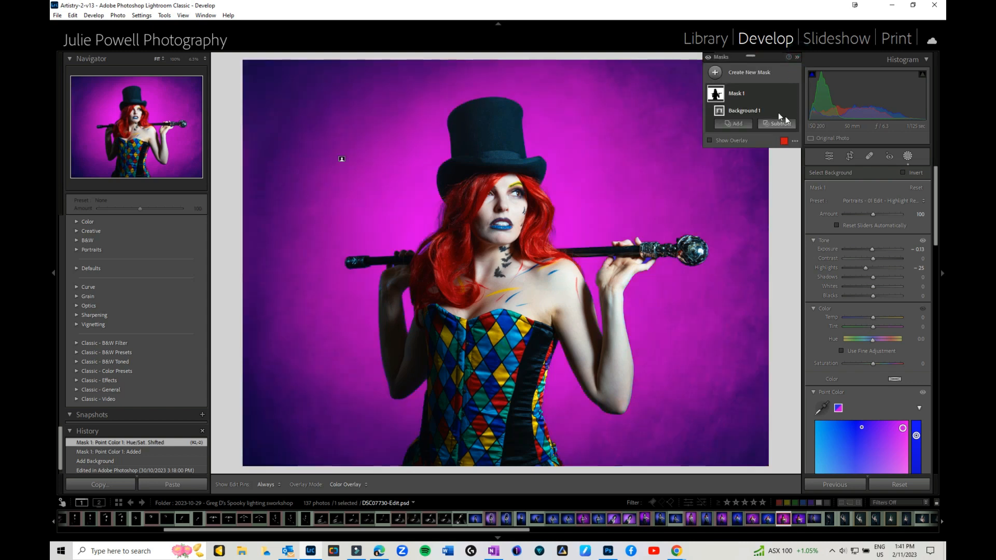
{"action": "left_click", "coordinate": [735, 122]}
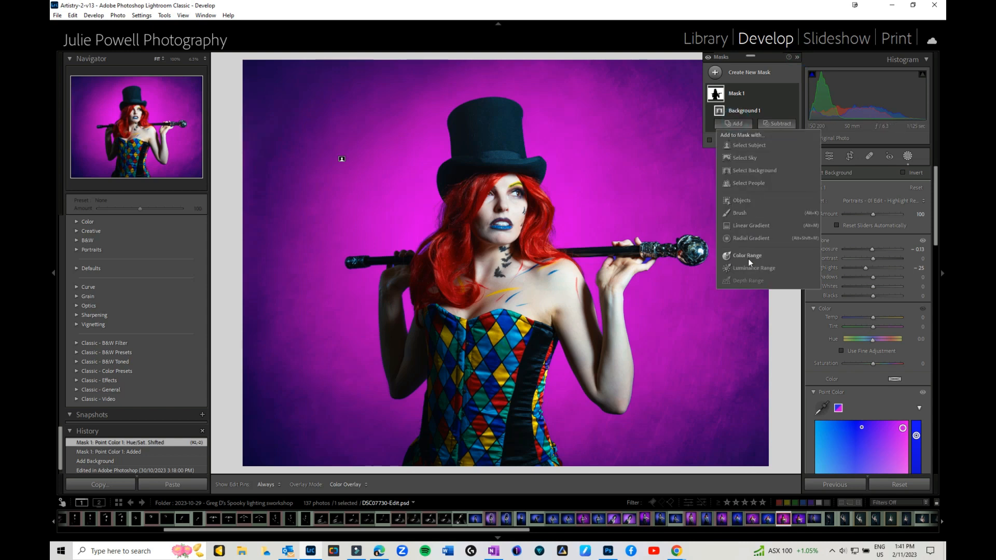
{"action": "left_click", "coordinate": [729, 212]}
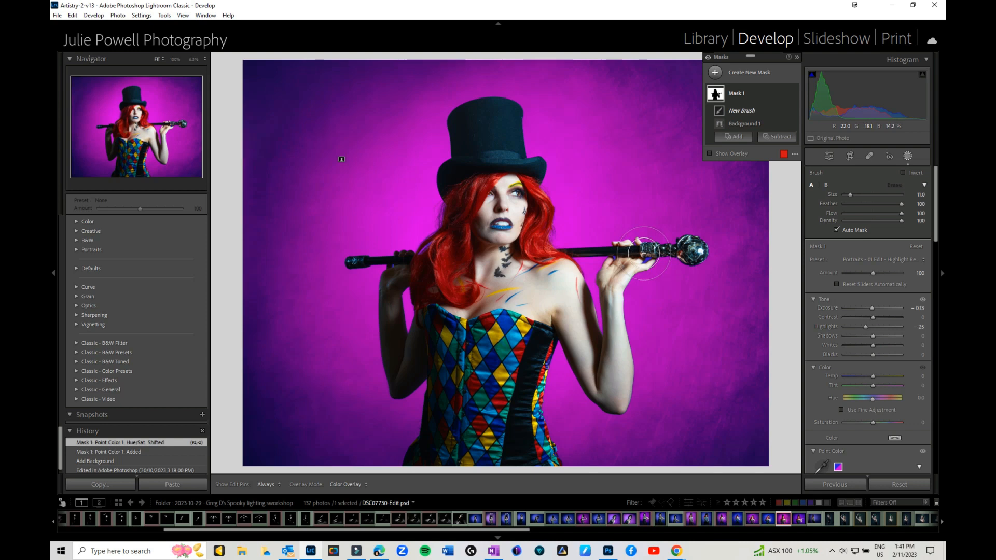
{"action": "scroll", "coordinate": [644, 253], "scroll_direction": "down", "scroll_amount": 5}
{"action": "scroll", "coordinate": [649, 258], "scroll_direction": "up", "scroll_amount": 2}
{"action": "left_click", "coordinate": [647, 261]}
{"action": "left_click", "coordinate": [400, 267]}
{"action": "left_click", "coordinate": [434, 233]}
{"action": "left_click", "coordinate": [467, 234]}
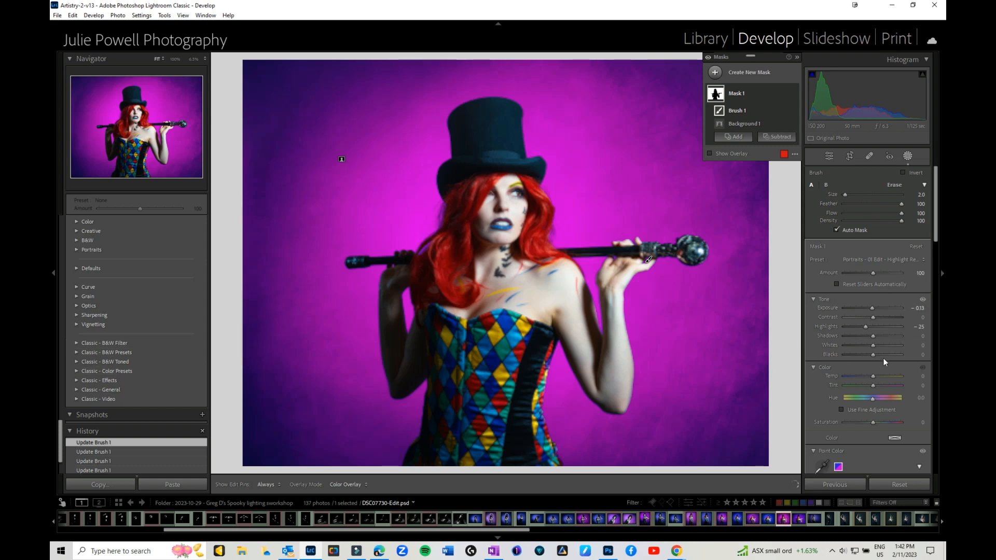
- Review the mask's Point Color shift and range settings, and close masking
{"action": "scroll", "coordinate": [887, 360], "scroll_direction": "down", "scroll_amount": 3}
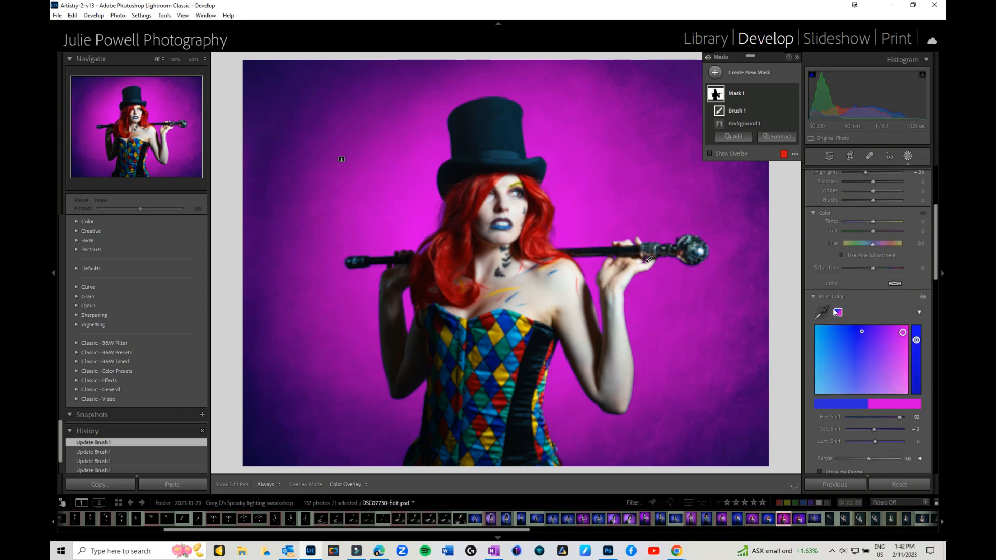
{"action": "scroll", "coordinate": [884, 309], "scroll_direction": "down", "scroll_amount": 2}
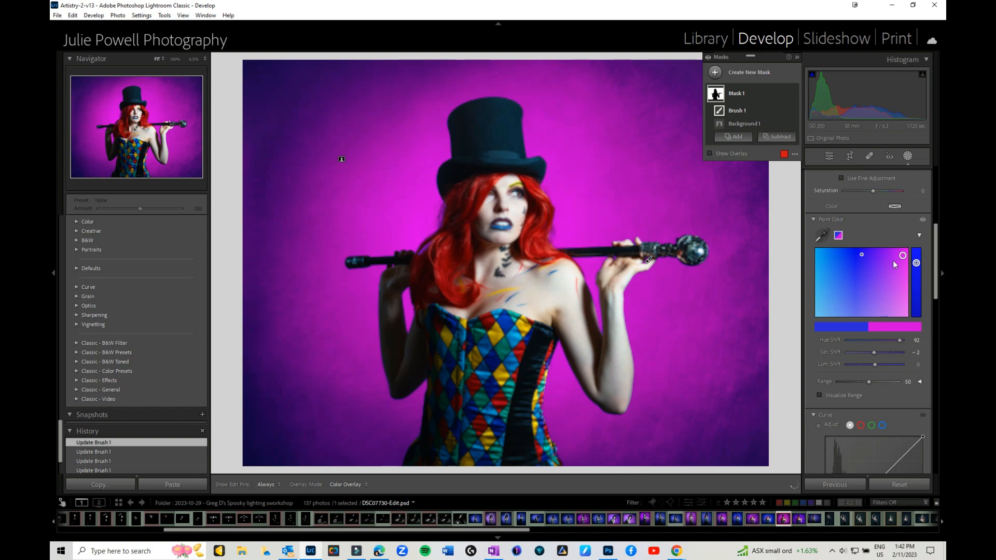
{"action": "scroll", "coordinate": [894, 347], "scroll_direction": "down", "scroll_amount": 2}
{"action": "scroll", "coordinate": [894, 347], "scroll_direction": "down", "scroll_amount": 6}
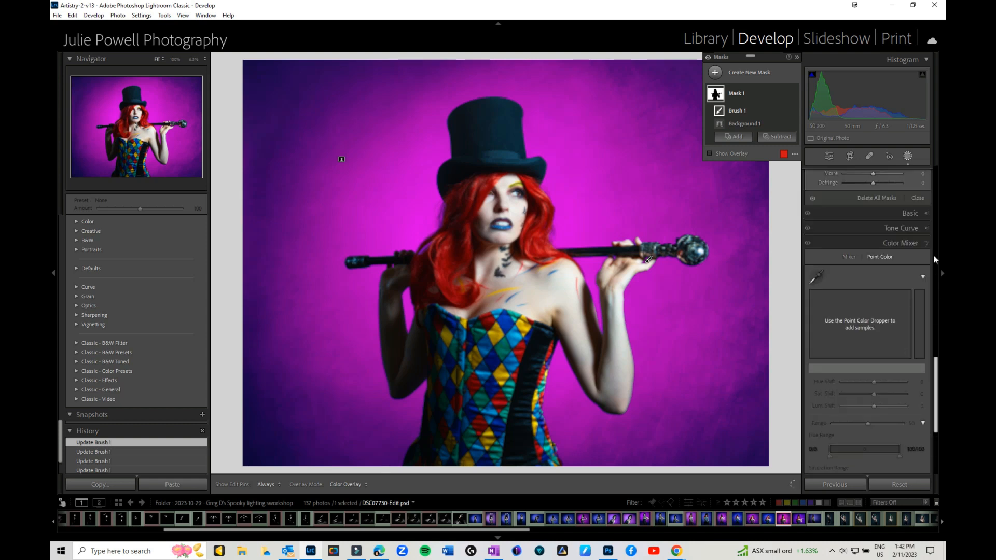
{"action": "left_click", "coordinate": [917, 198]}
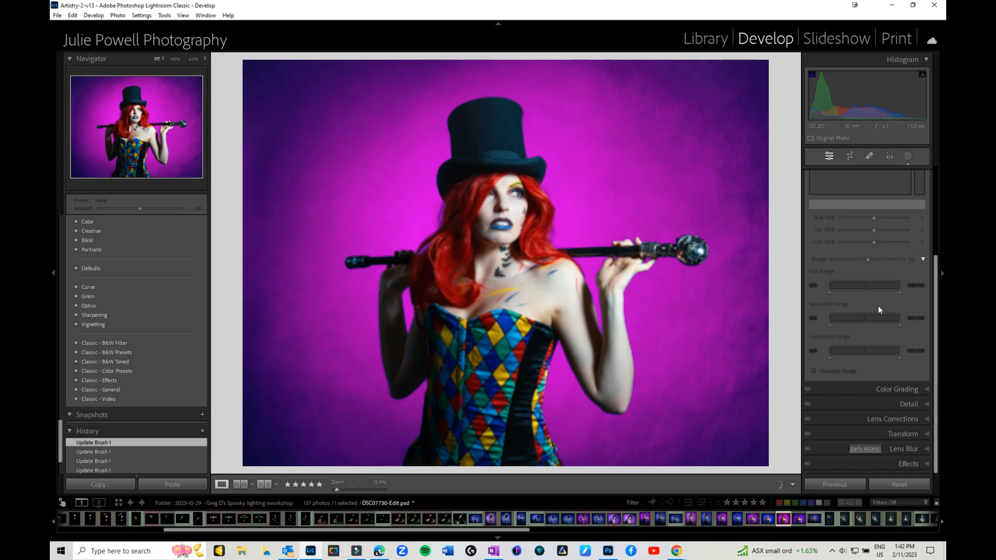
- Compare the global Color Mixer's HSL hue, saturation and luminance sliders with its Point Color controls
{"action": "scroll", "coordinate": [877, 306], "scroll_direction": "up", "scroll_amount": 4}
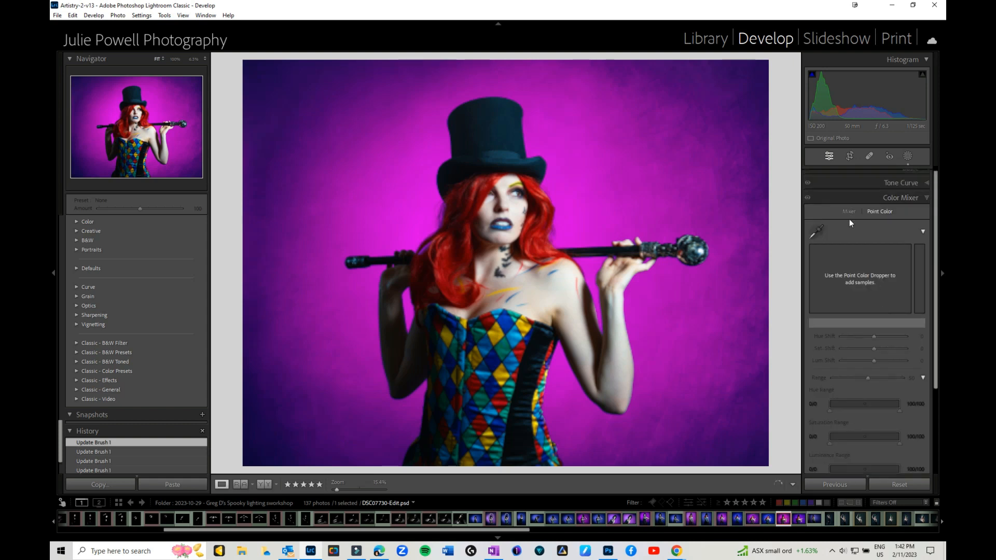
{"action": "left_click", "coordinate": [850, 212]}
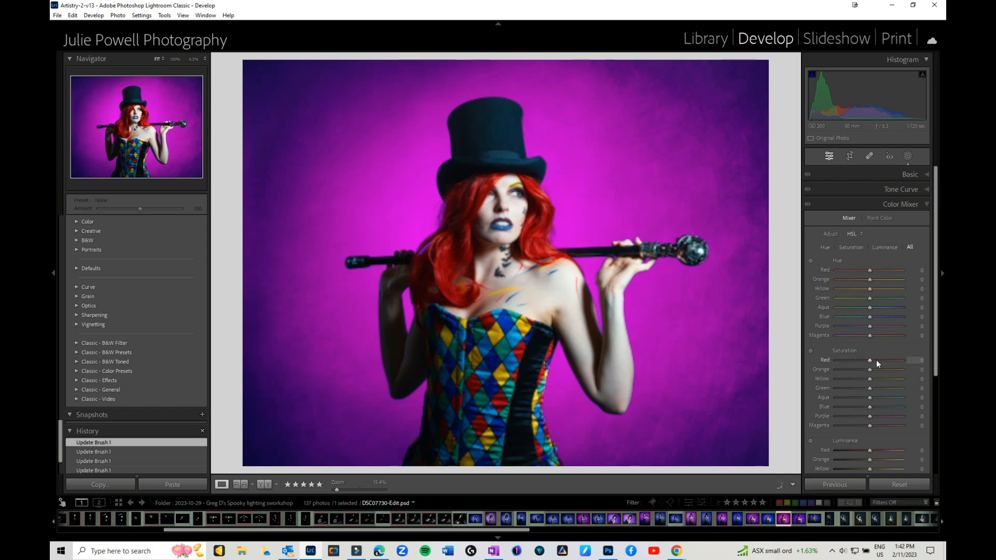
{"action": "scroll", "coordinate": [876, 360], "scroll_direction": "down", "scroll_amount": 5}
{"action": "scroll", "coordinate": [876, 358], "scroll_direction": "up", "scroll_amount": 3}
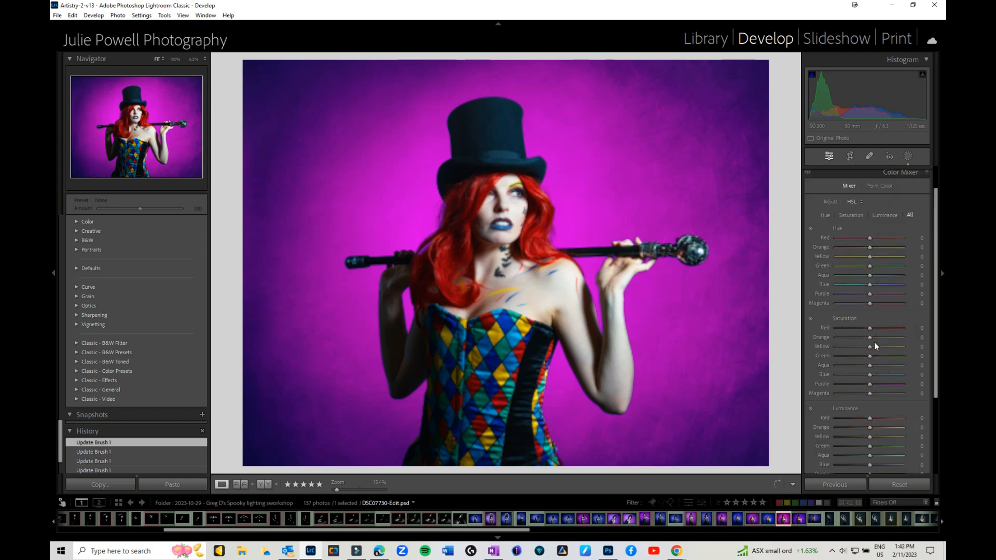
{"action": "left_click", "coordinate": [882, 186]}
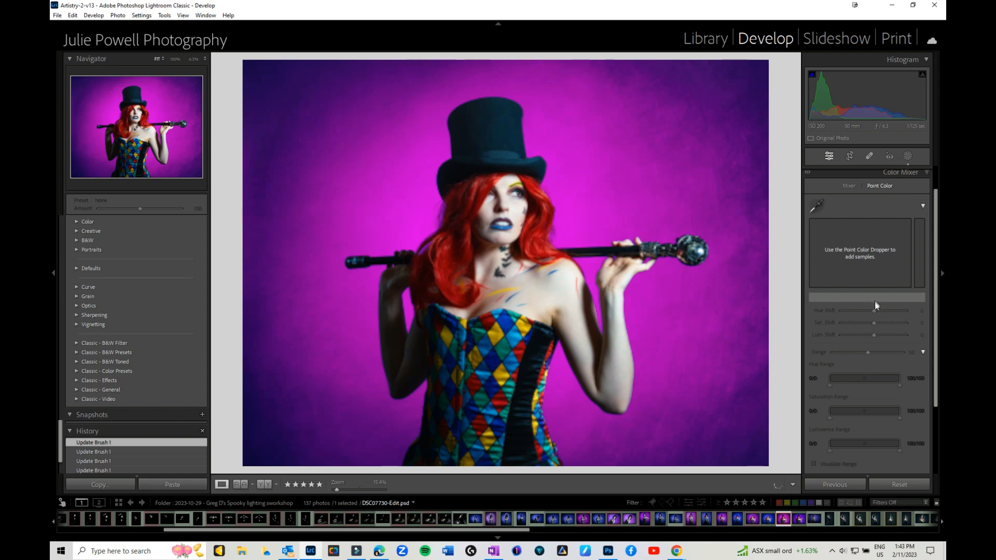
- Apply Lens Blur to the portrait with the focal range set to subject focus
{"action": "scroll", "coordinate": [874, 303], "scroll_direction": "down", "scroll_amount": 3}
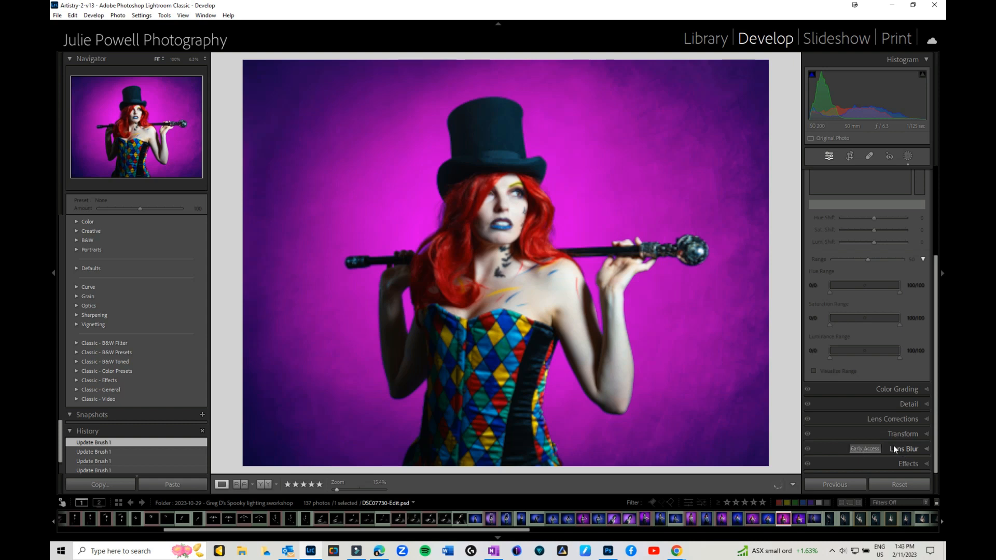
{"action": "left_click", "coordinate": [926, 448]}
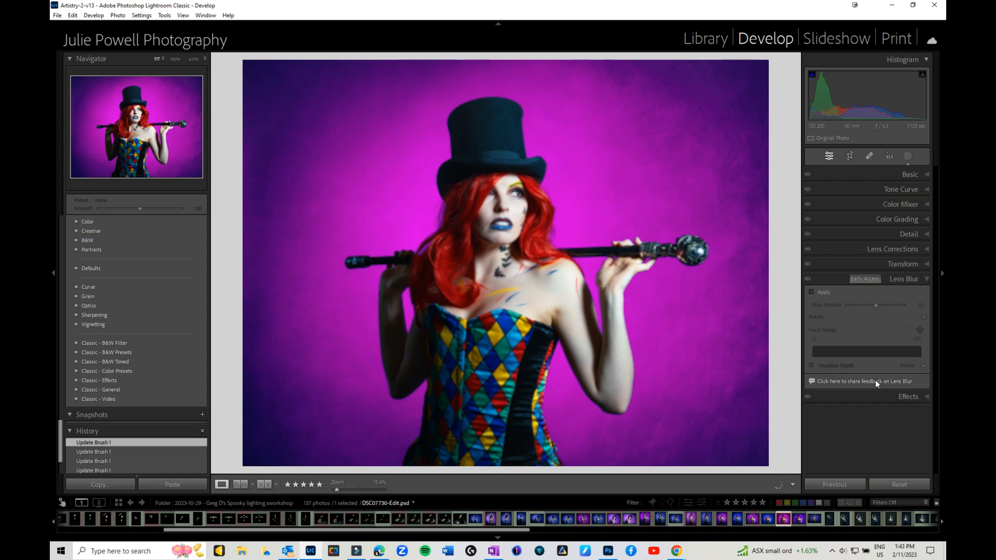
{"action": "left_click", "coordinate": [812, 292]}
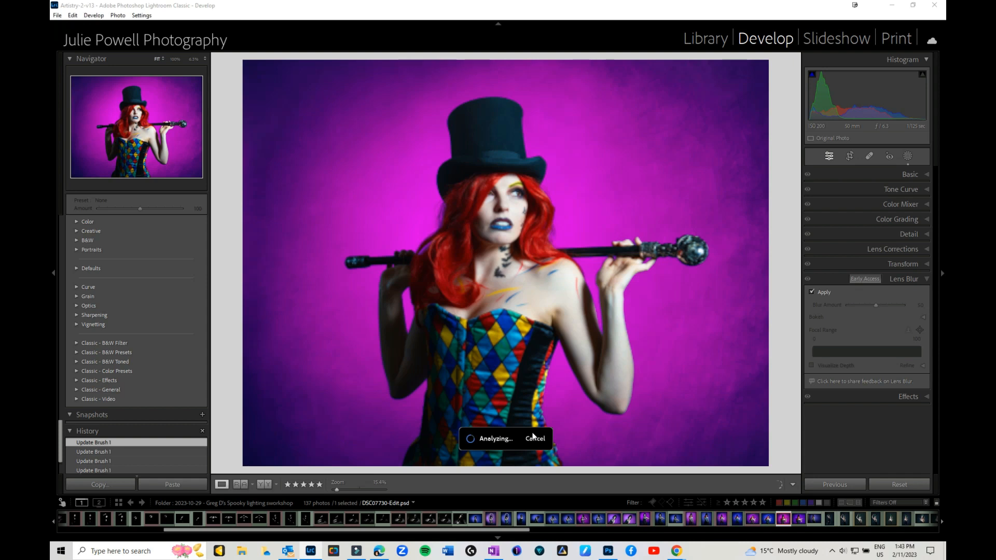
{"action": "left_click", "coordinate": [908, 330]}
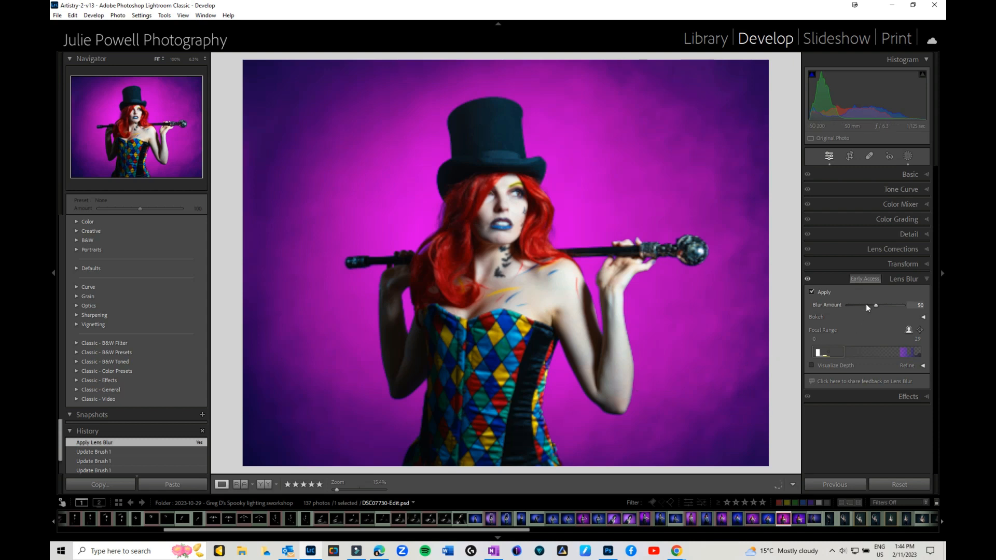
- Set the Lens Blur bokeh to Bubble with a highlights boost of 65
{"action": "left_click", "coordinate": [923, 317]}
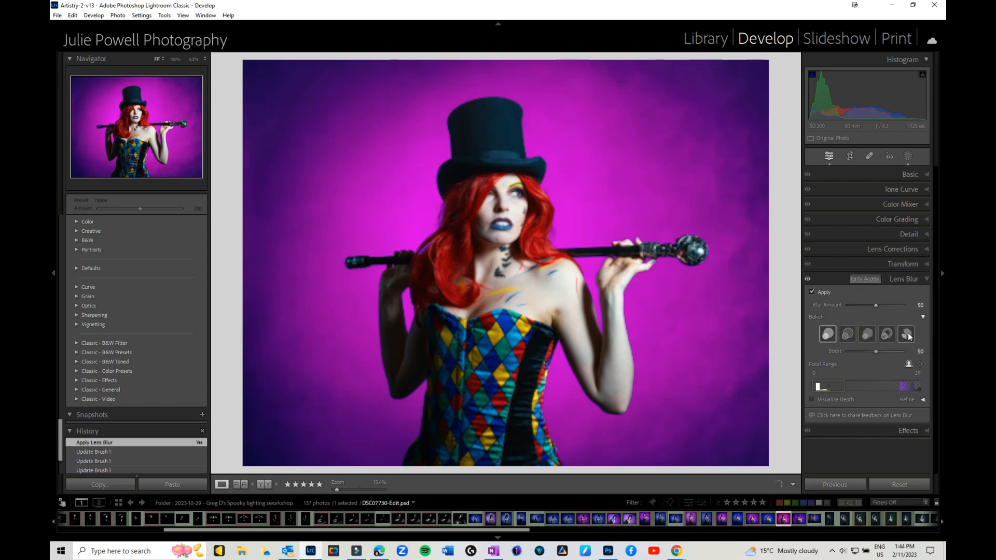
{"action": "left_click", "coordinate": [848, 338]}
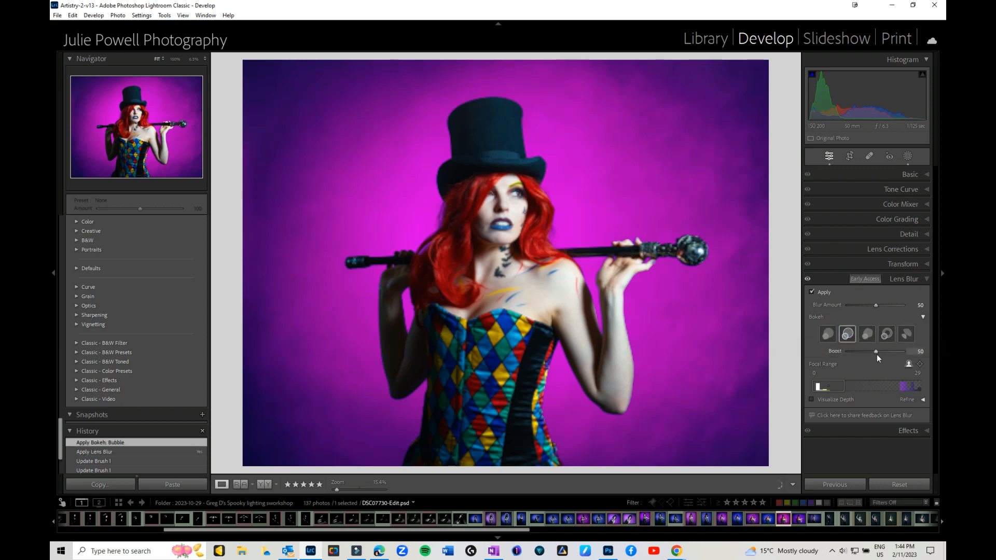
{"action": "left_click_drag", "start_coordinate": [876, 353], "coordinate": [883, 354]}
- Visualize depth while extending the focal range to 0–47, inspect the raised forearm up close, and turn the visualization off
{"action": "left_click", "coordinate": [812, 400]}
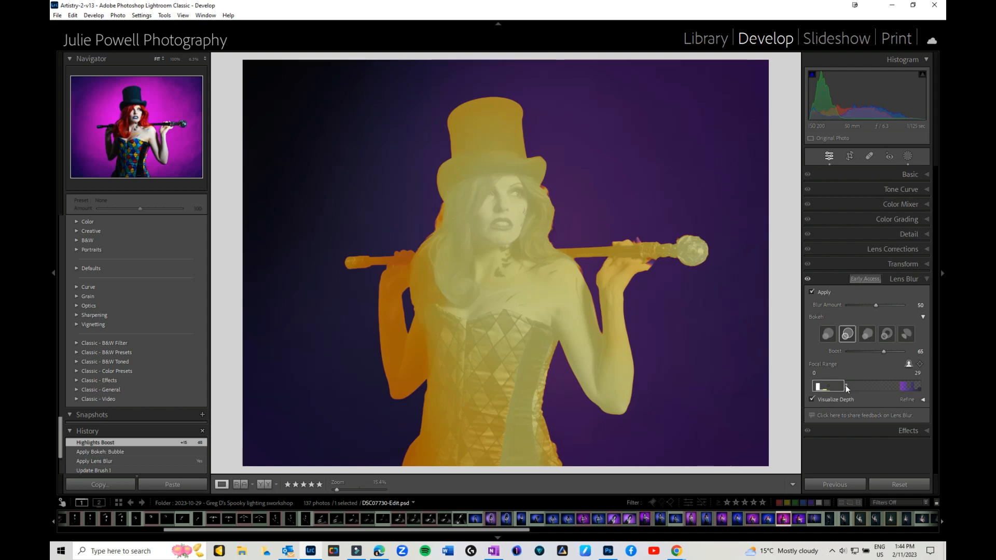
{"action": "left_click_drag", "start_coordinate": [846, 387], "coordinate": [863, 389]}
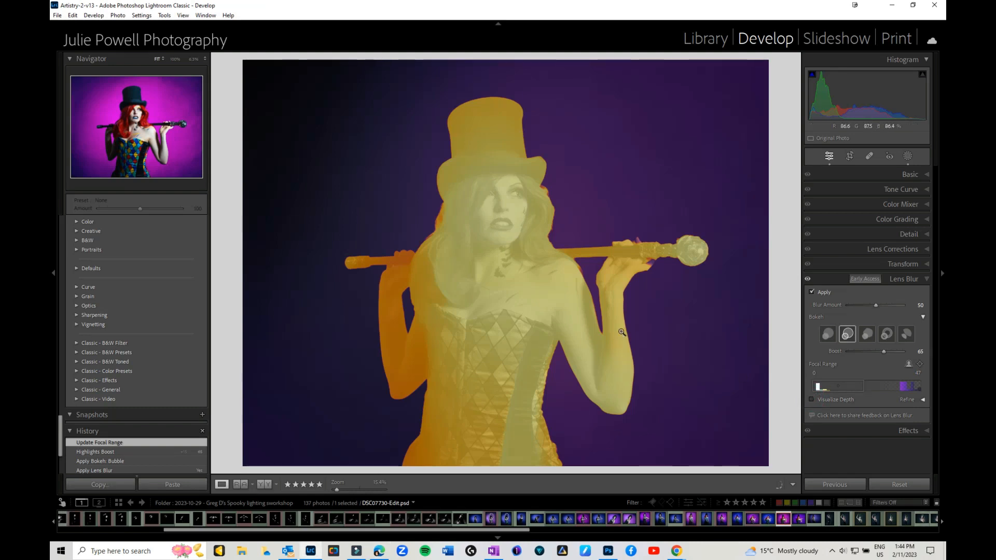
{"action": "left_click", "coordinate": [653, 308]}
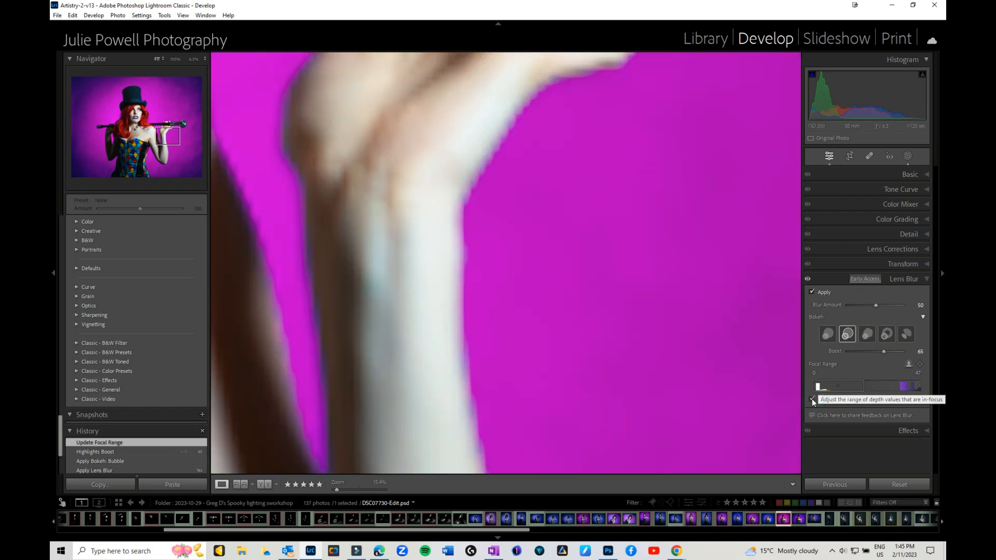
{"action": "left_click", "coordinate": [756, 330]}
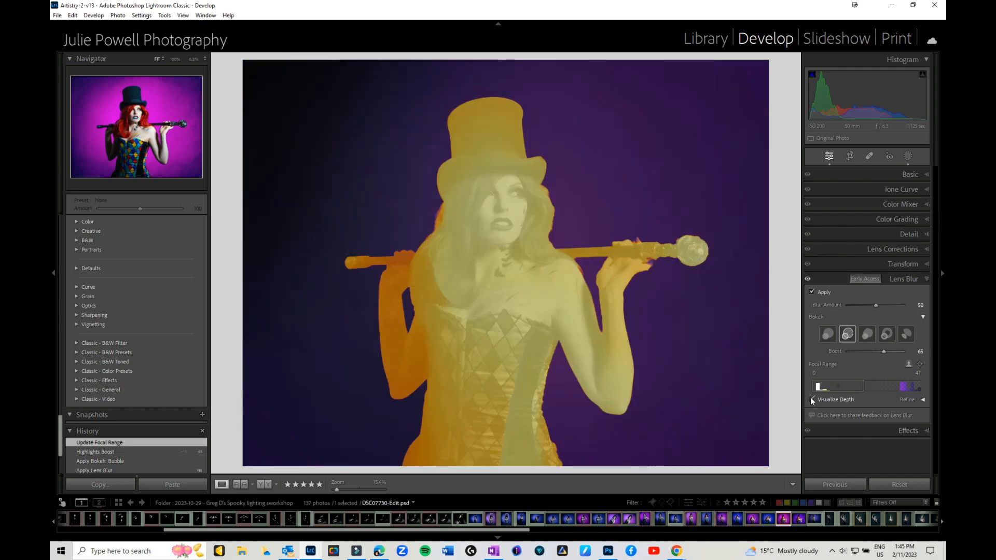
{"action": "left_click", "coordinate": [812, 399]}
- Compare before and after side by side, examining the hand, the cane's ornate knob and the background at 100%
{"action": "left_click", "coordinate": [264, 484]}
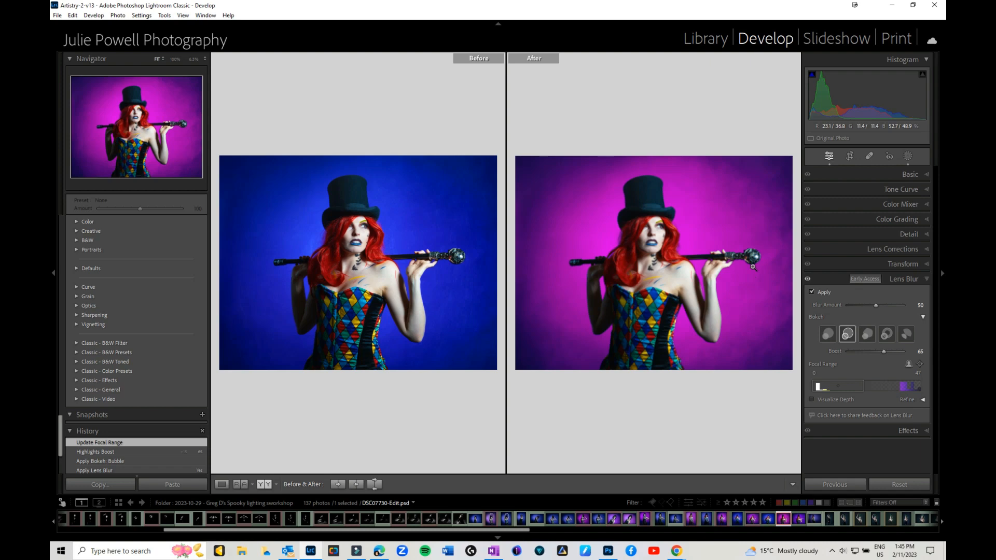
{"action": "left_click", "coordinate": [718, 257]}
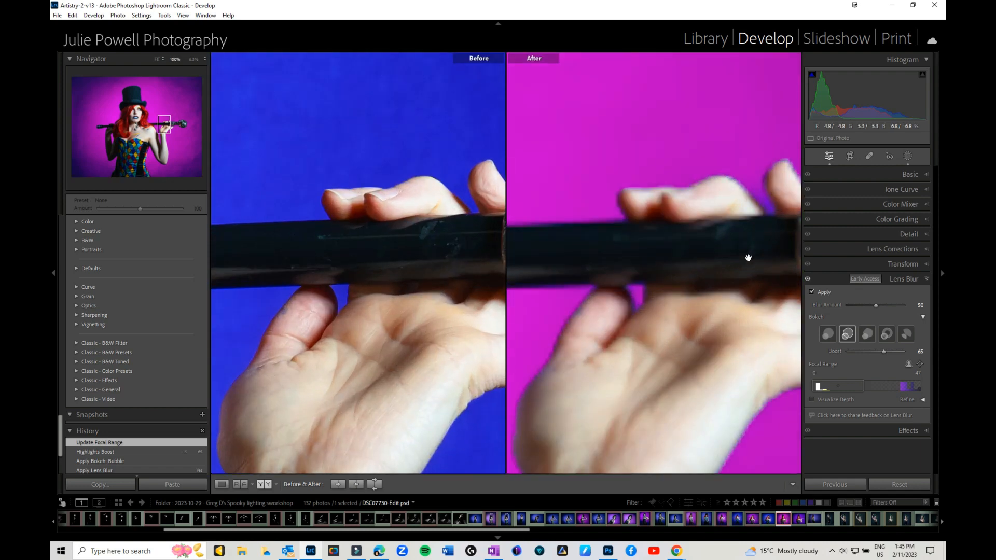
{"action": "left_click", "coordinate": [672, 252]}
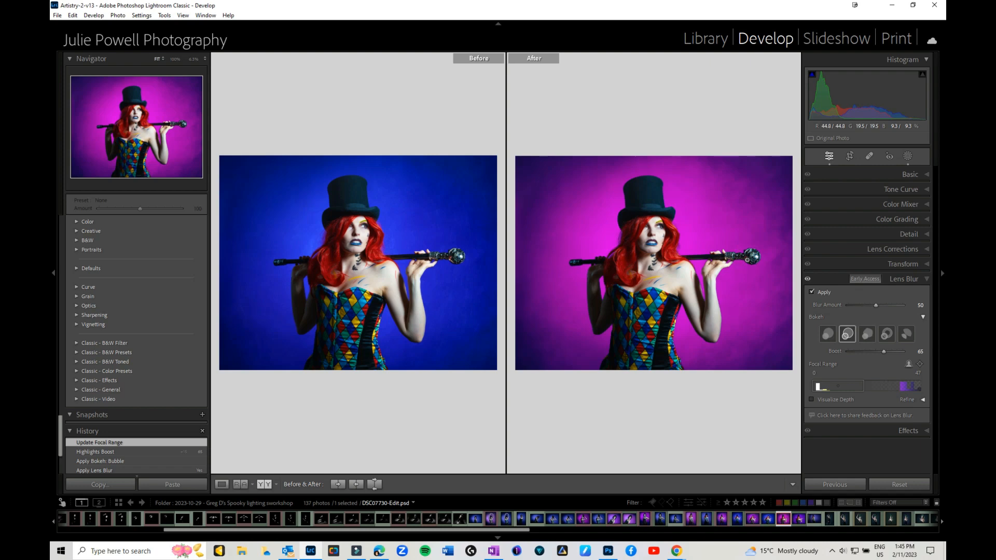
{"action": "left_click", "coordinate": [749, 257]}
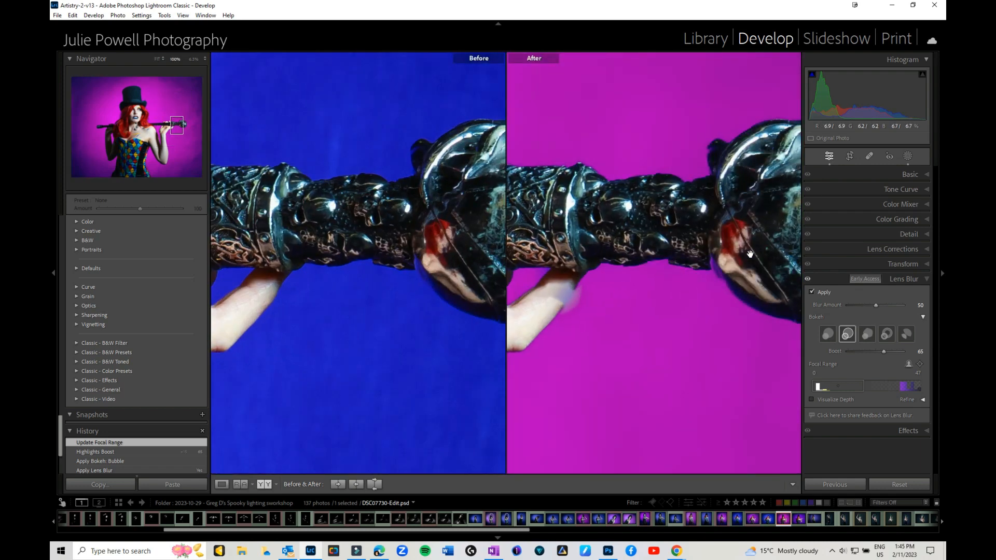
{"action": "left_click_drag", "start_coordinate": [752, 246], "coordinate": [590, 242]}
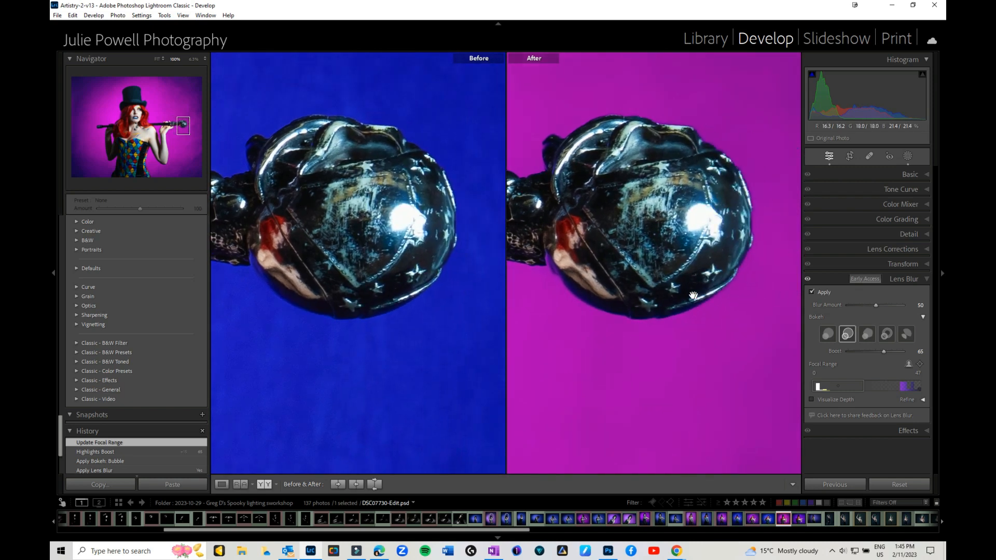
{"action": "left_click", "coordinate": [623, 357]}
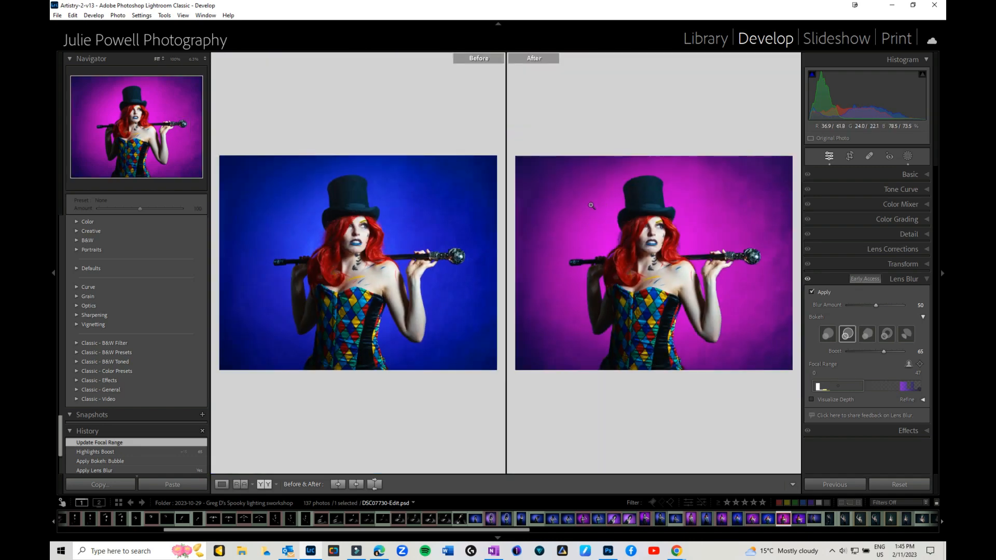
{"action": "left_click", "coordinate": [756, 209]}
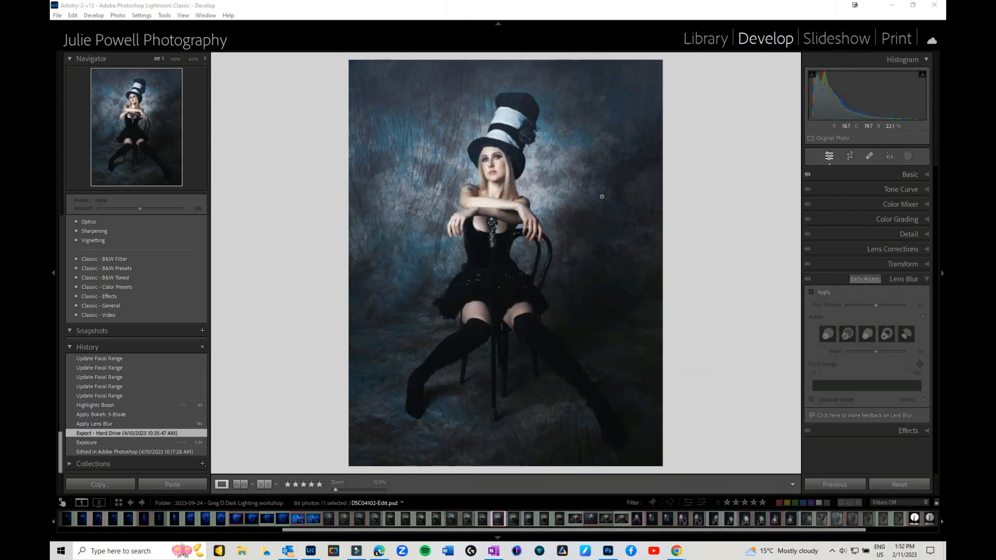
- Examine the creased backdrop up close, and apply Lens Blur to the seated portrait, checking the background beside the hat at 100%
{"action": "left_click", "coordinate": [458, 170]}
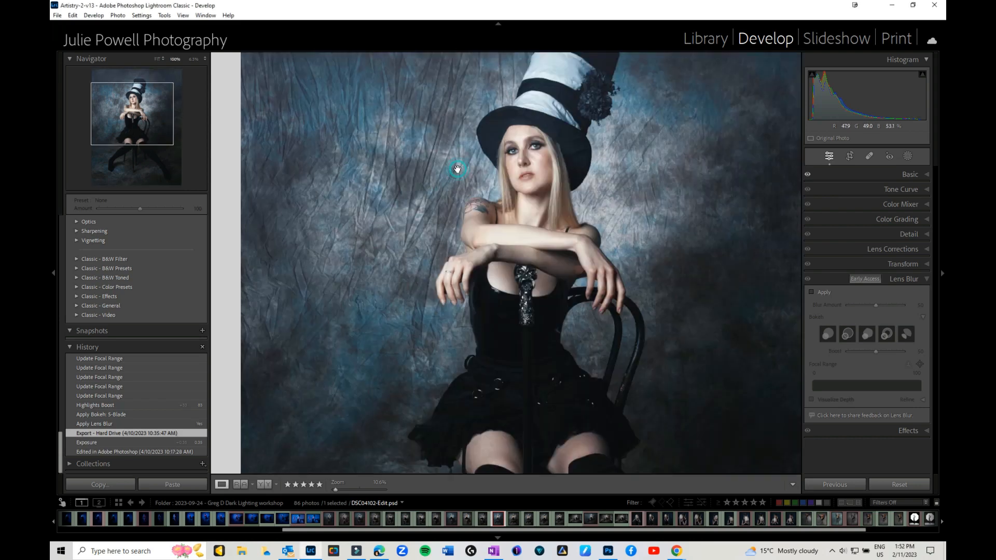
{"action": "left_click_drag", "start_coordinate": [400, 186], "coordinate": [389, 305]}
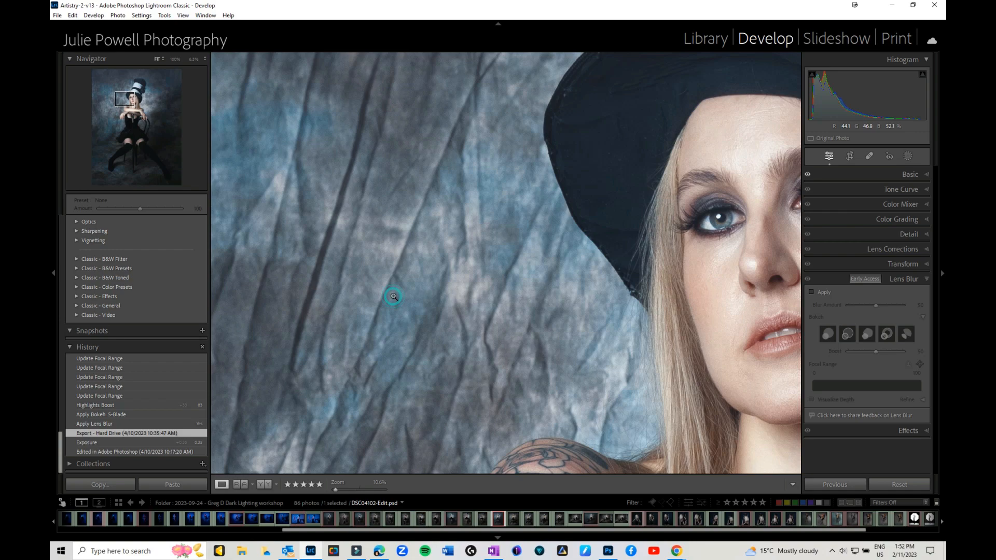
{"action": "left_click", "coordinate": [425, 202]}
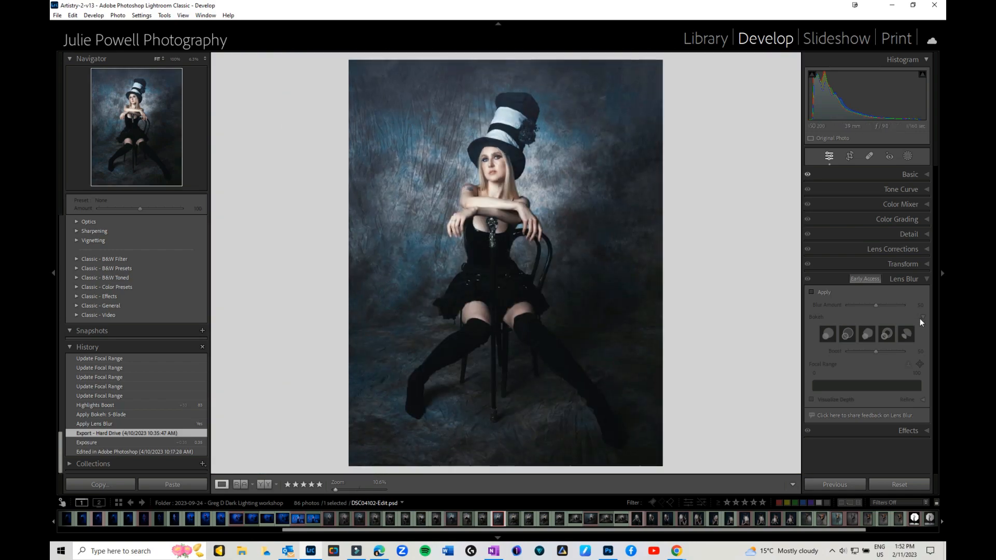
{"action": "left_click", "coordinate": [811, 292]}
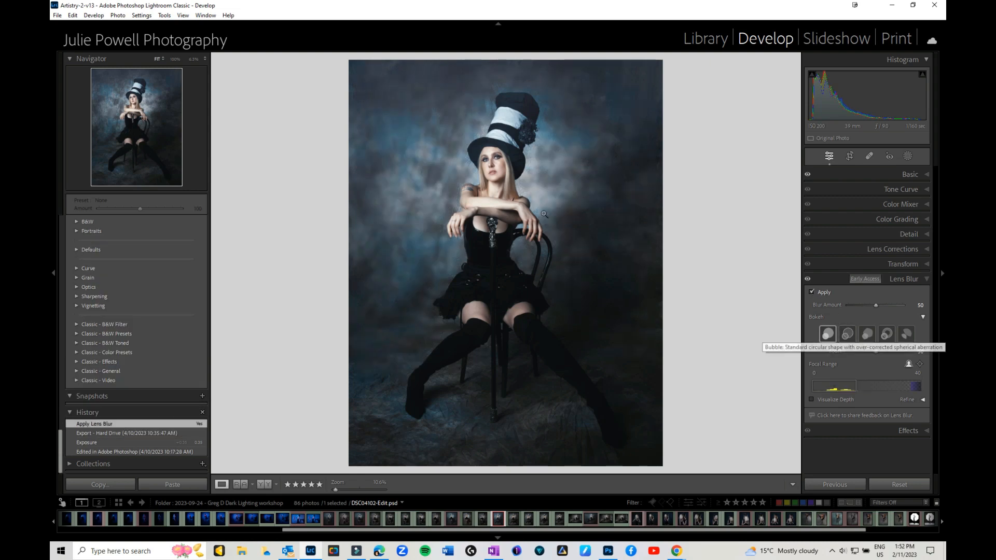
{"action": "left_click", "coordinate": [473, 169]}
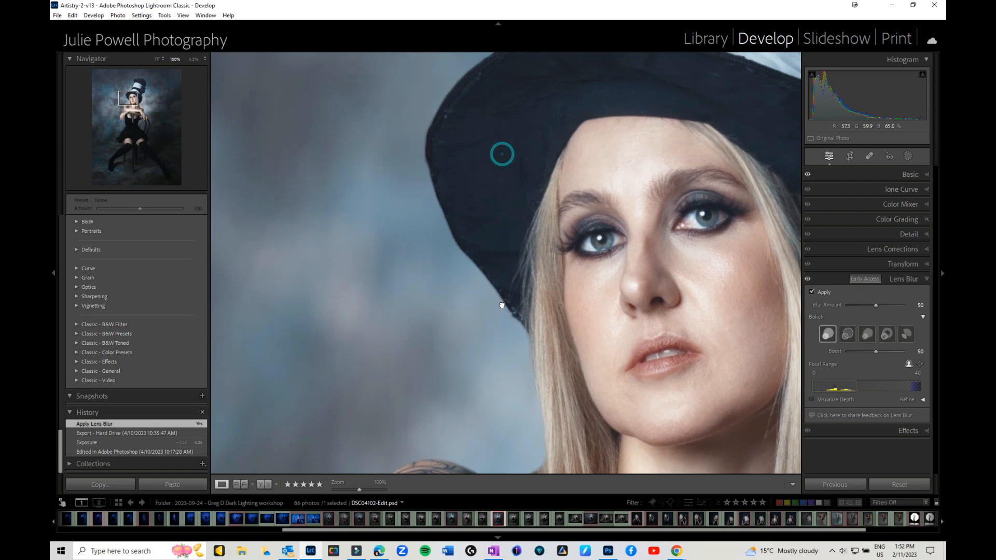
{"action": "left_click_drag", "start_coordinate": [473, 119], "coordinate": [502, 275]}
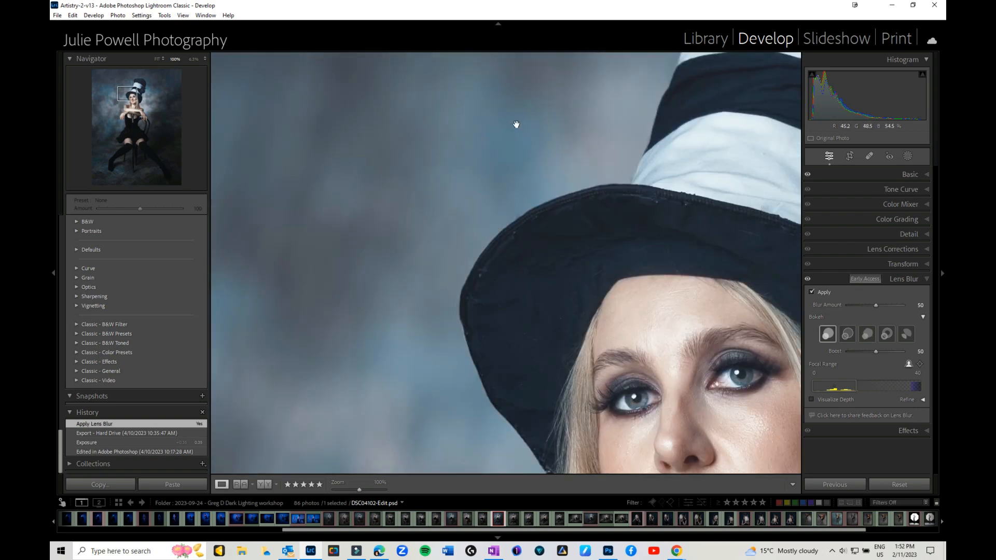
- Try the Bubble, 5-Blade, Ring and Cat Eye bokeh shapes on the background, ending on Circle
{"action": "left_click", "coordinate": [848, 334]}
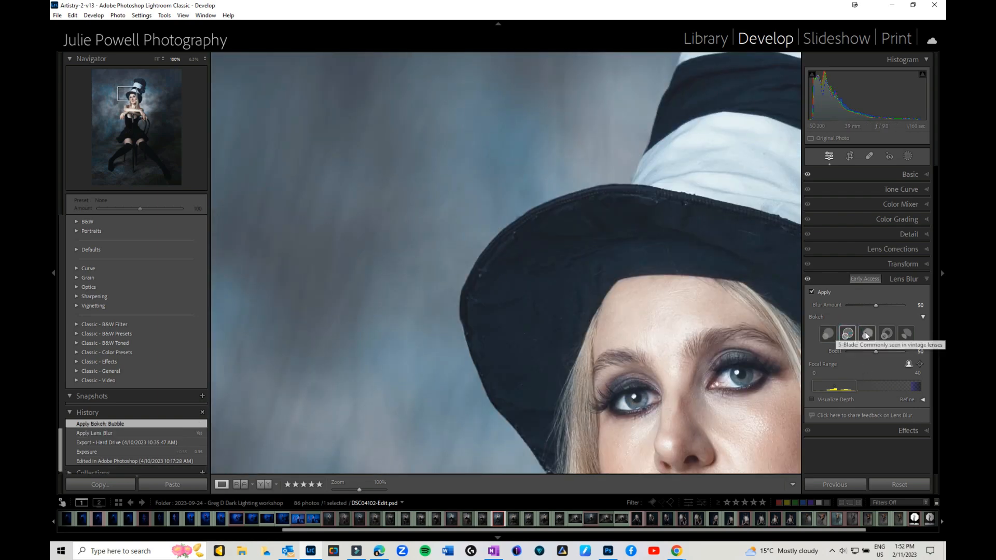
{"action": "left_click", "coordinate": [866, 335]}
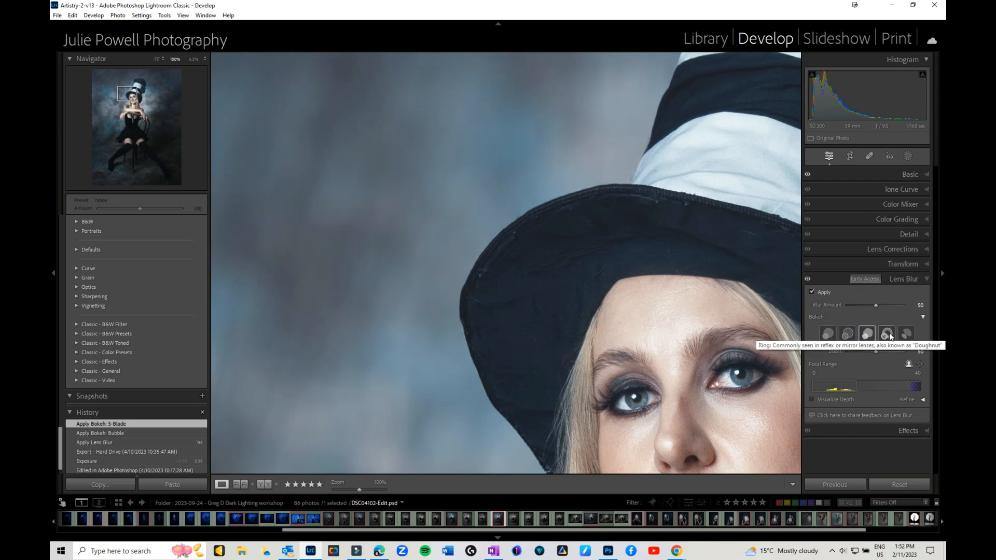
{"action": "left_click", "coordinate": [887, 335]}
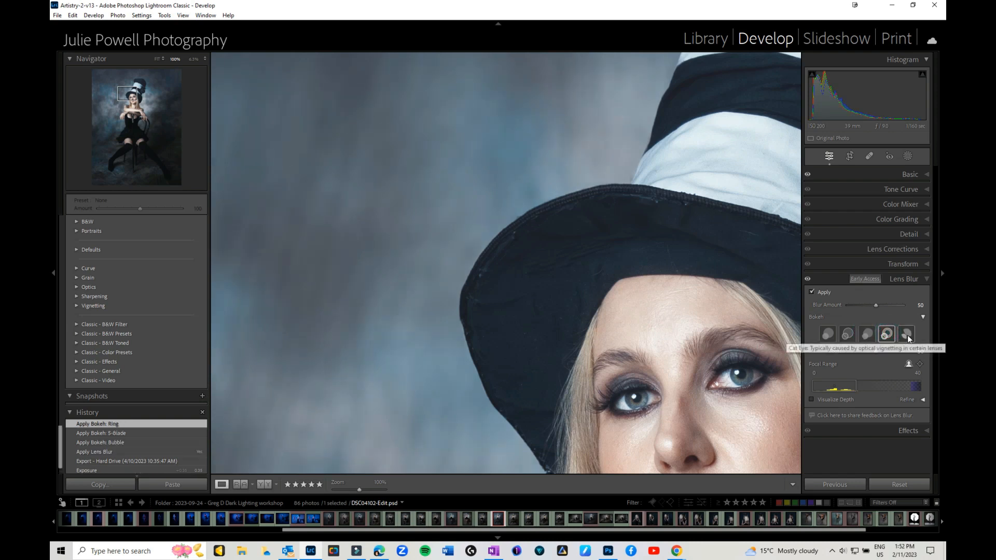
{"action": "left_click", "coordinate": [907, 336]}
{"action": "left_click", "coordinate": [827, 335]}
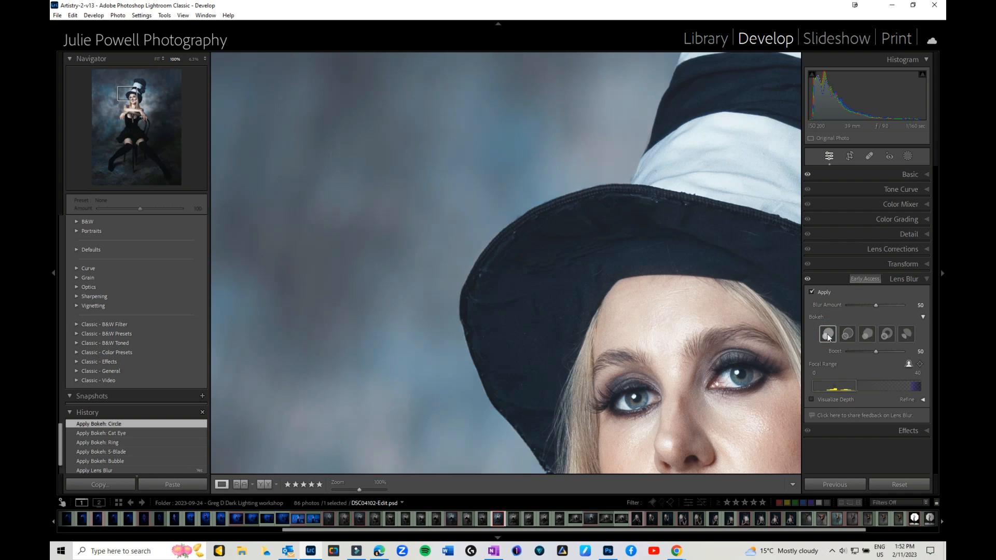
{"action": "left_click", "coordinate": [543, 279]}
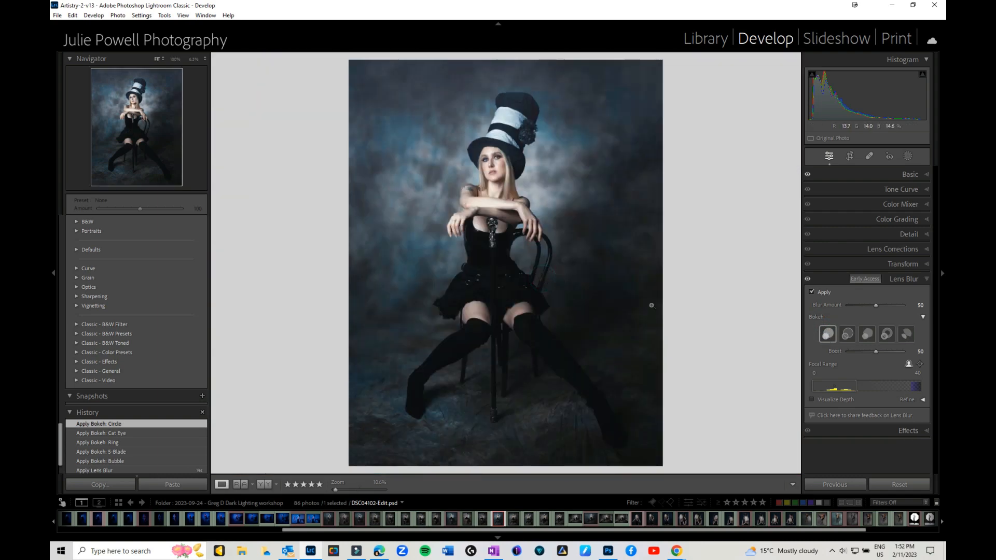
- Shift the Lens Blur focal range towards the background and back, ending at 6–46
{"action": "mouse_move", "coordinate": [839, 388]}
{"action": "left_click_drag", "start_coordinate": [839, 388], "coordinate": [849, 388]}
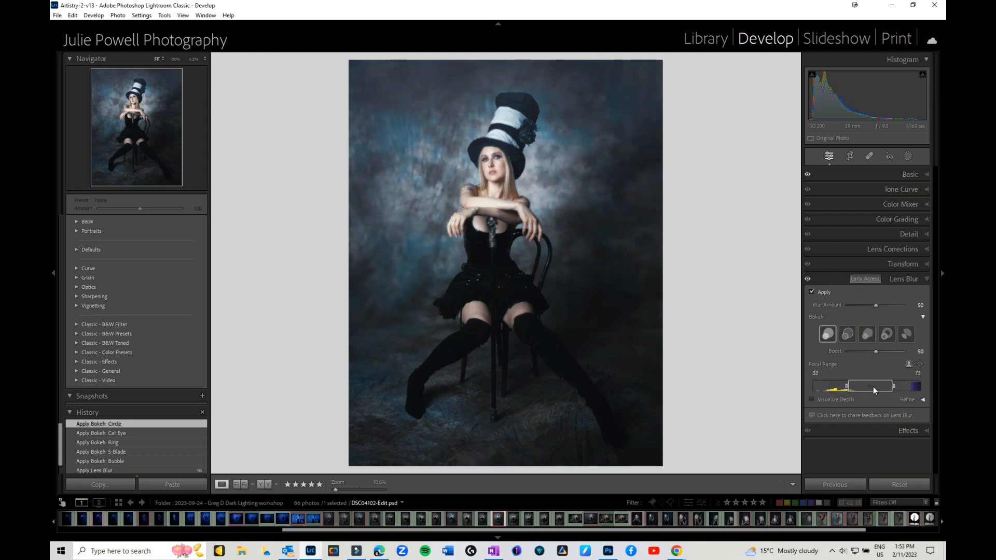
{"action": "mouse_move", "coordinate": [872, 387]}
{"action": "left_mouse_down"}
{"action": "mouse_move", "coordinate": [814, 383]}
{"action": "mouse_move", "coordinate": [881, 388]}
{"action": "left_mouse_up"}
{"action": "left_click_drag", "start_coordinate": [882, 392], "coordinate": [868, 392]}
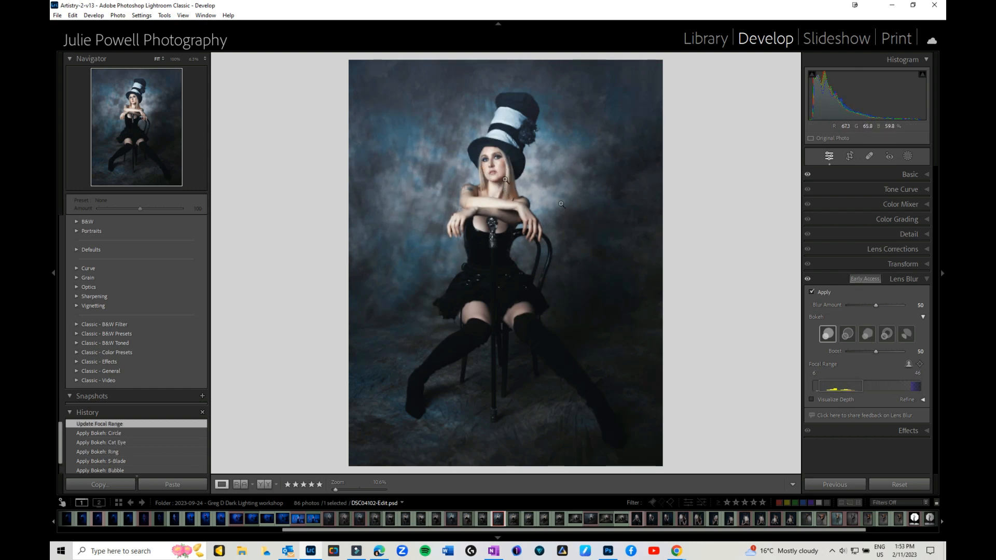
- Visualize depth while sliding the focal range between near and far, set it to 11–51, and turn the visualization off
{"action": "left_click", "coordinate": [811, 400]}
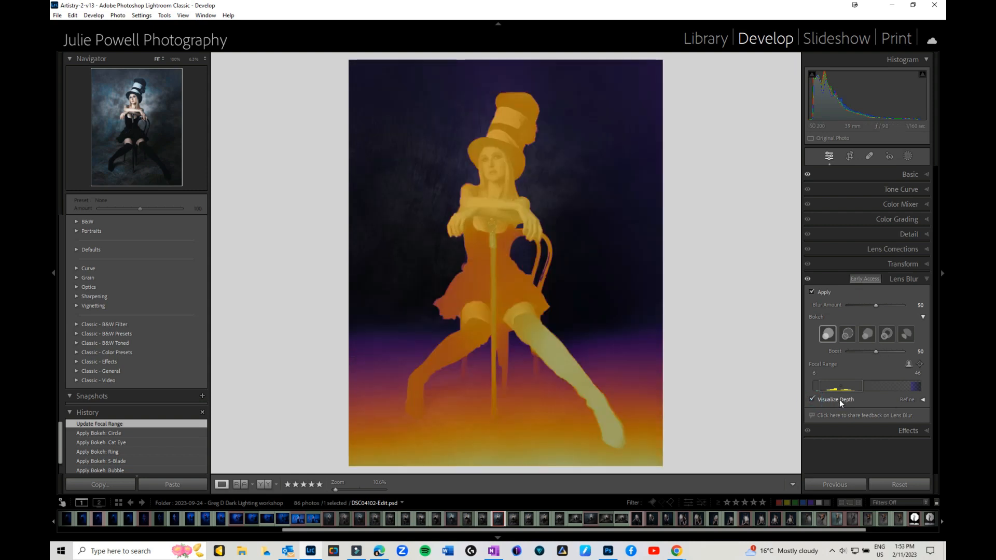
{"action": "mouse_move", "coordinate": [851, 385]}
{"action": "left_mouse_down"}
{"action": "mouse_move", "coordinate": [860, 386]}
{"action": "mouse_move", "coordinate": [843, 390]}
{"action": "left_mouse_up"}
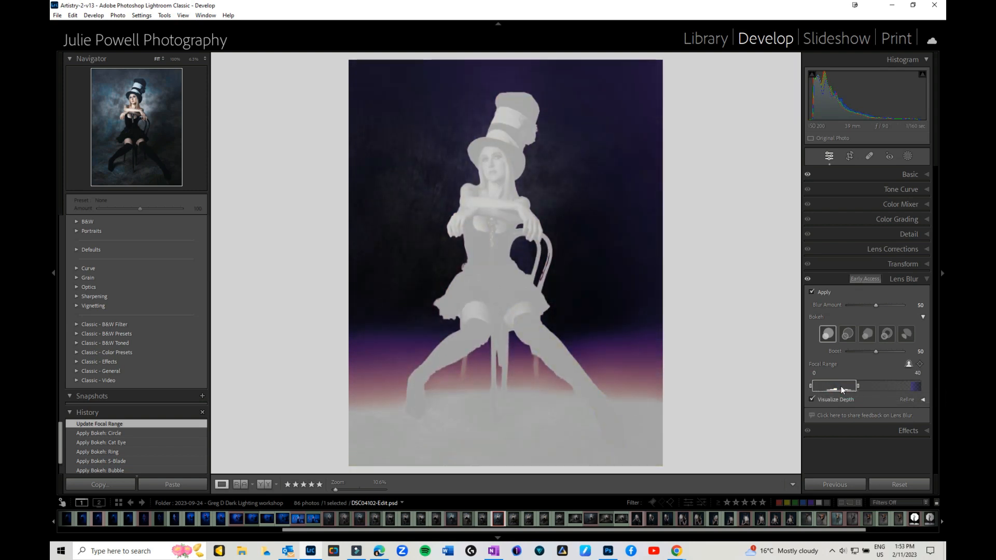
{"action": "left_click_drag", "start_coordinate": [842, 390], "coordinate": [877, 391]}
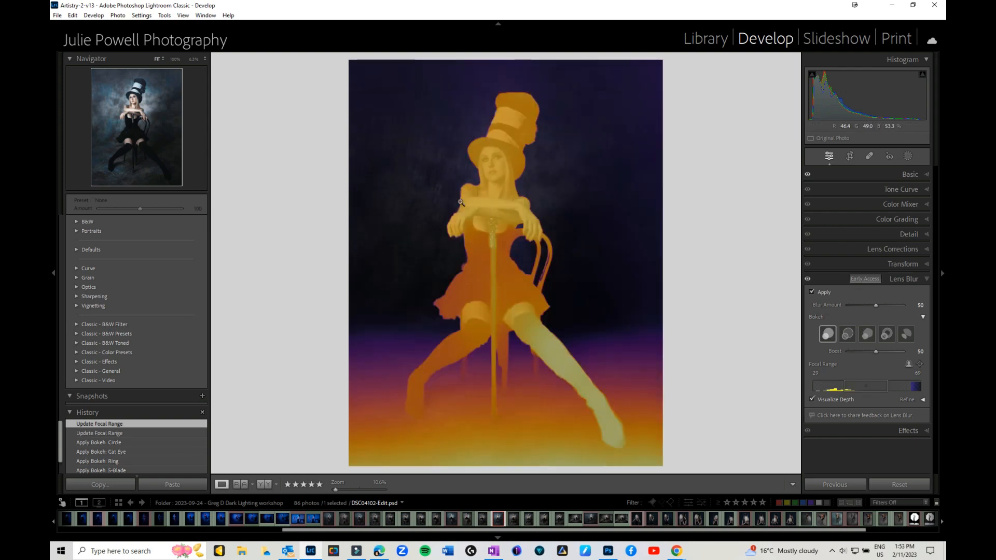
{"action": "mouse_move", "coordinate": [882, 387]}
{"action": "left_mouse_down"}
{"action": "mouse_move", "coordinate": [854, 390]}
{"action": "mouse_move", "coordinate": [864, 391]}
{"action": "left_mouse_up"}
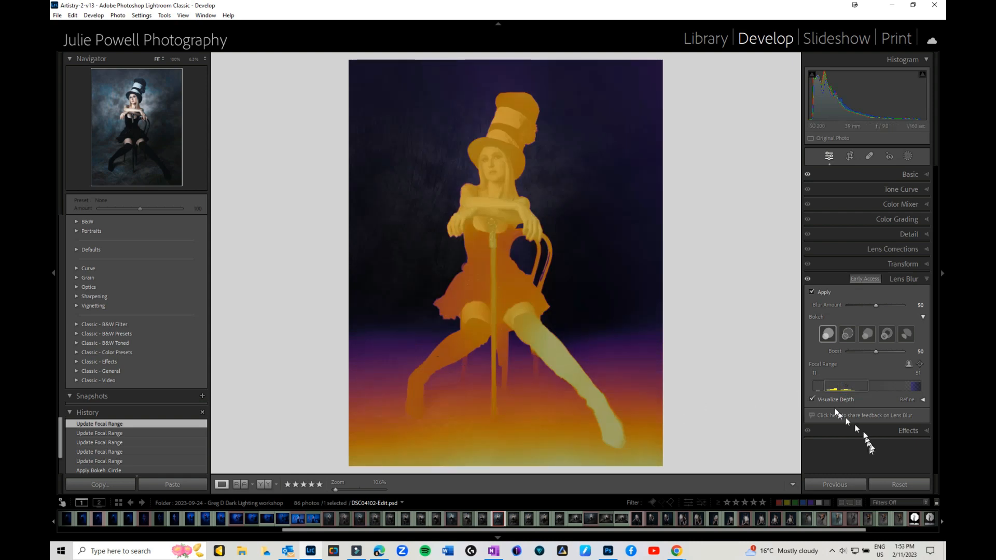
{"action": "left_click", "coordinate": [820, 399]}
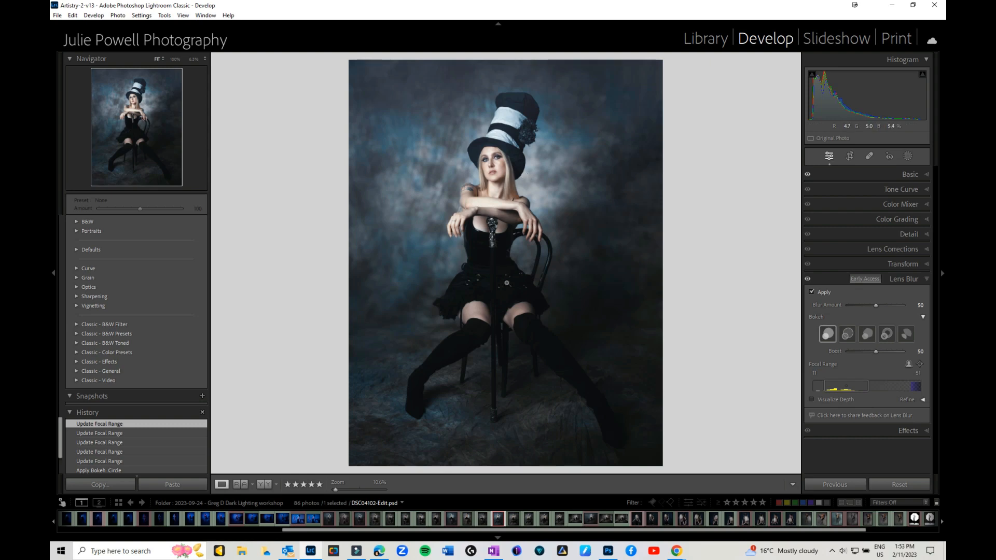
- View the face and crossed arms at 50%, try a focal range of 35–75, and set the range to 9–49
{"action": "left_click", "coordinate": [498, 205]}
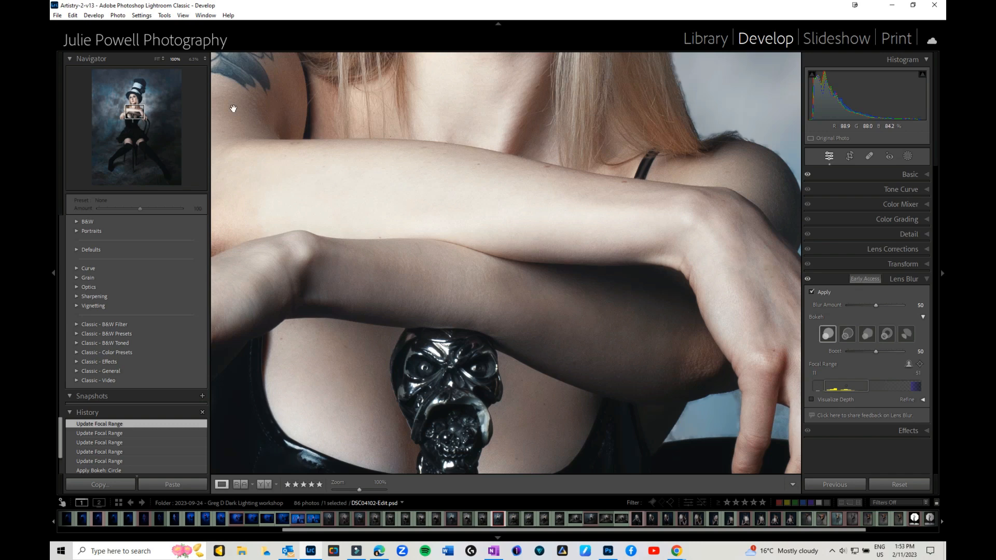
{"action": "left_click", "coordinate": [204, 59]}
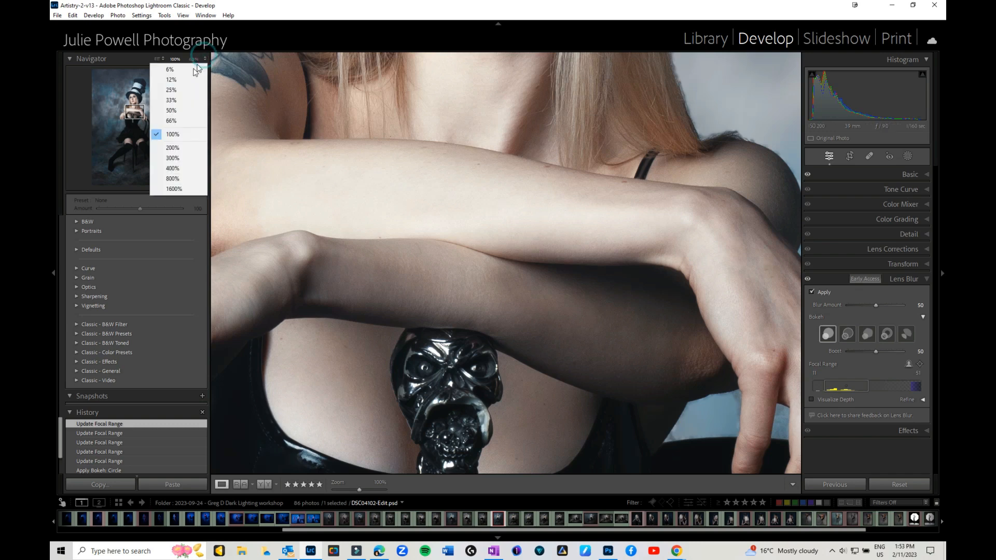
{"action": "left_click", "coordinate": [173, 110]}
{"action": "left_click_drag", "start_coordinate": [479, 184], "coordinate": [531, 347]}
{"action": "left_click_drag", "start_coordinate": [845, 386], "coordinate": [870, 388]}
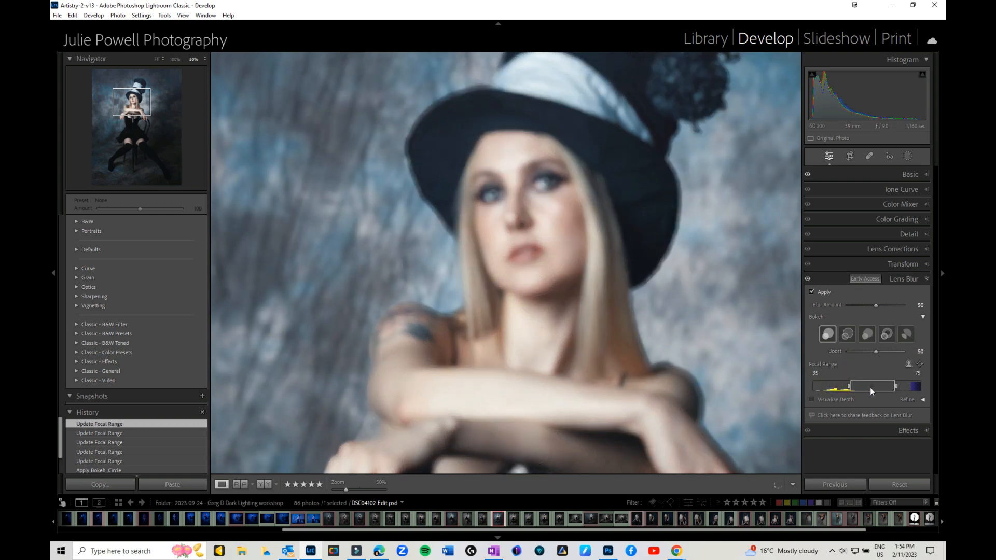
{"action": "left_click_drag", "start_coordinate": [870, 387], "coordinate": [843, 387]}
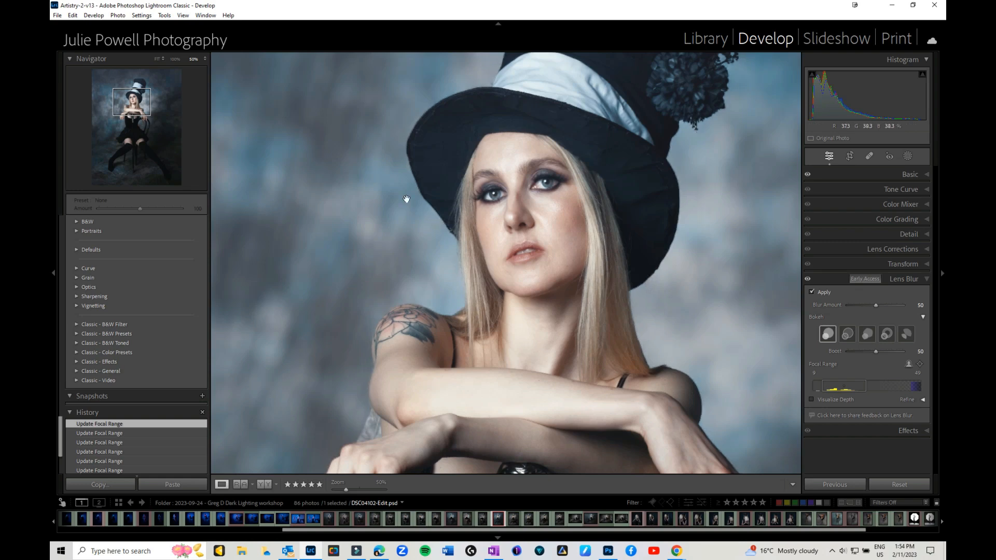
- Examine the blur at 50% down the figure, from the arms and skirt to the legs, cane tip and floor
{"action": "scroll", "coordinate": [579, 329], "scroll_direction": "down", "scroll_amount": 6}
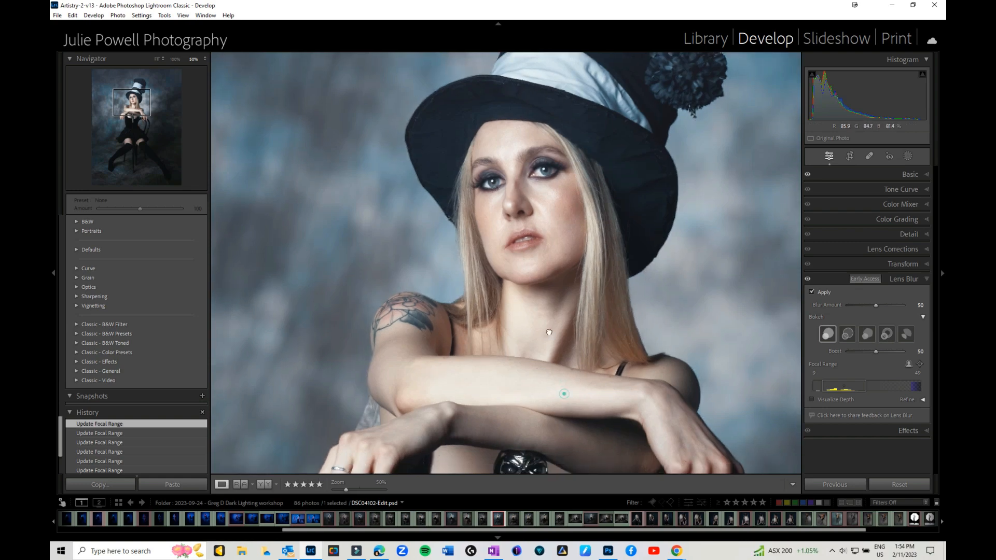
{"action": "scroll", "coordinate": [558, 364], "scroll_direction": "down", "scroll_amount": 8}
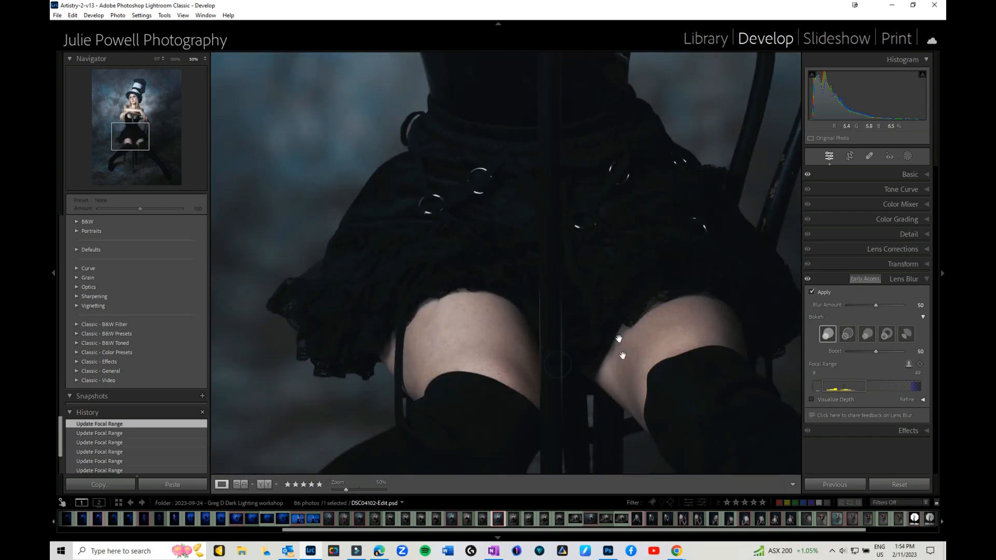
{"action": "left_click_drag", "start_coordinate": [518, 274], "coordinate": [695, 250]}
{"action": "left_click_drag", "start_coordinate": [564, 351], "coordinate": [387, 232]}
{"action": "left_click_drag", "start_coordinate": [711, 321], "coordinate": [561, 329]}
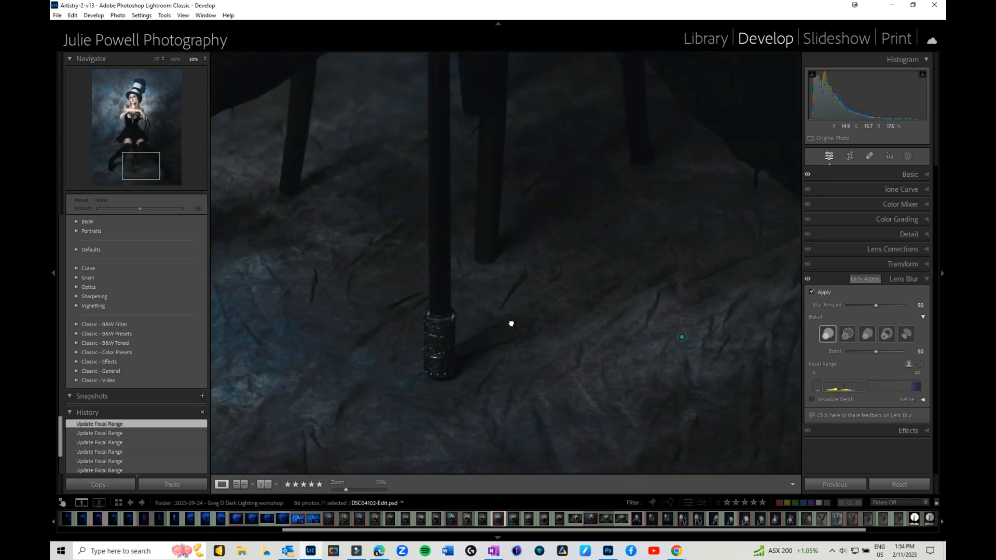
{"action": "left_click_drag", "start_coordinate": [654, 330], "coordinate": [365, 317]}
{"action": "left_click", "coordinate": [431, 305]}
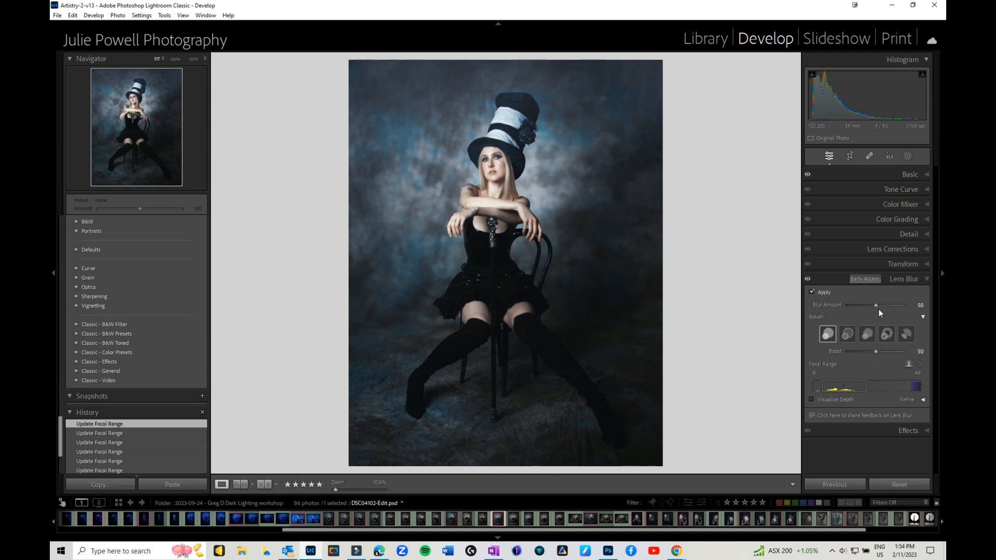
- Set the Lens Blur amount to 67 and the bokeh boost to 47
{"action": "left_click_drag", "start_coordinate": [874, 306], "coordinate": [913, 306]}
{"action": "left_click_drag", "start_coordinate": [901, 306], "coordinate": [882, 304]}
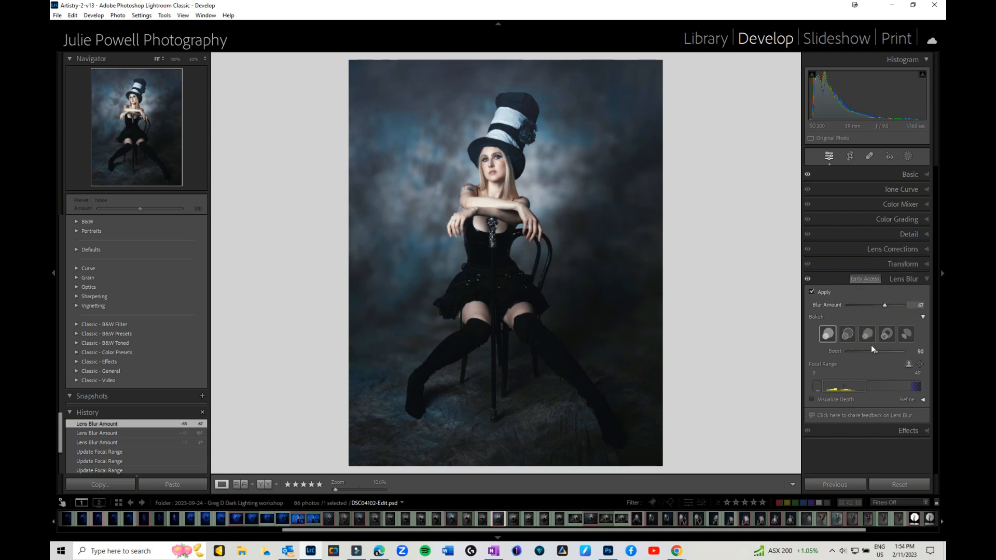
{"action": "left_click_drag", "start_coordinate": [874, 352], "coordinate": [901, 352]}
{"action": "left_click_drag", "start_coordinate": [873, 353], "coordinate": [874, 353]}
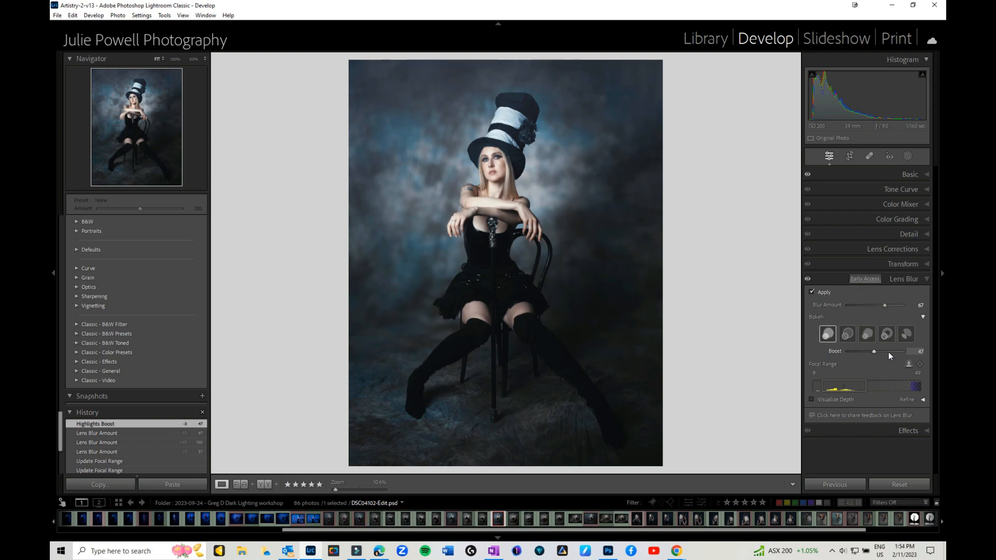
- Sample a blue tone with Point Color and set hue shift −30, saturation shift −1, luminance shift −4 and range 53
{"action": "left_click", "coordinate": [921, 204]}
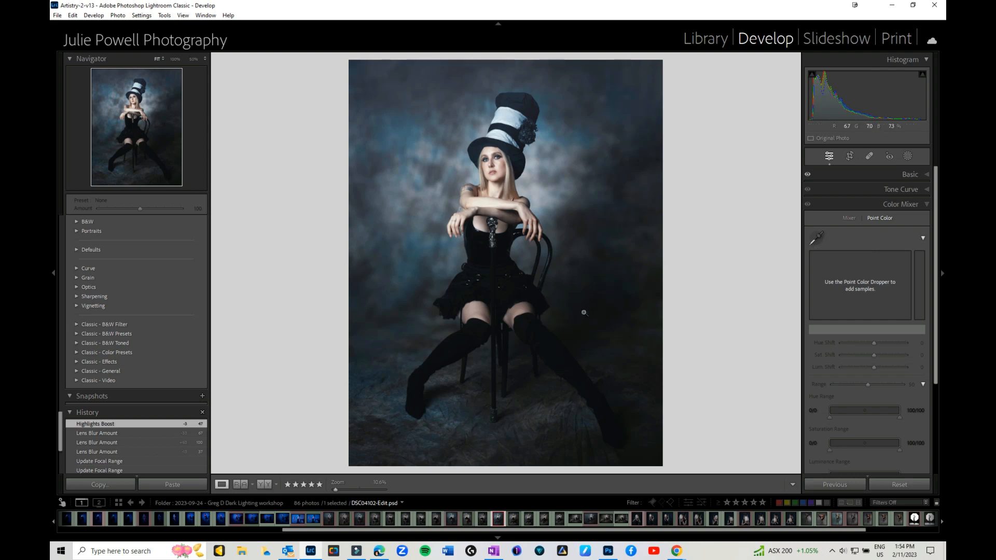
{"action": "left_click", "coordinate": [815, 236]}
{"action": "left_click", "coordinate": [481, 288]}
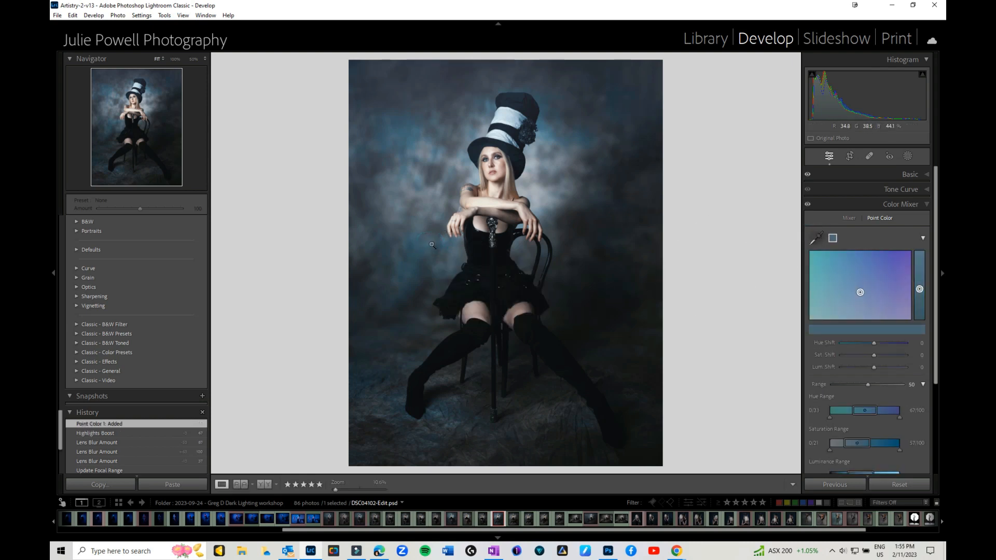
{"action": "mouse_move", "coordinate": [873, 355]}
{"action": "left_mouse_down"}
{"action": "mouse_move", "coordinate": [900, 357]}
{"action": "mouse_move", "coordinate": [857, 356]}
{"action": "mouse_move", "coordinate": [873, 359]}
{"action": "mouse_move", "coordinate": [874, 343]}
{"action": "mouse_move", "coordinate": [884, 346]}
{"action": "mouse_move", "coordinate": [863, 343]}
{"action": "mouse_move", "coordinate": [889, 368]}
{"action": "mouse_move", "coordinate": [871, 367]}
{"action": "mouse_move", "coordinate": [877, 384]}
{"action": "mouse_move", "coordinate": [869, 384]}
{"action": "left_mouse_up"}
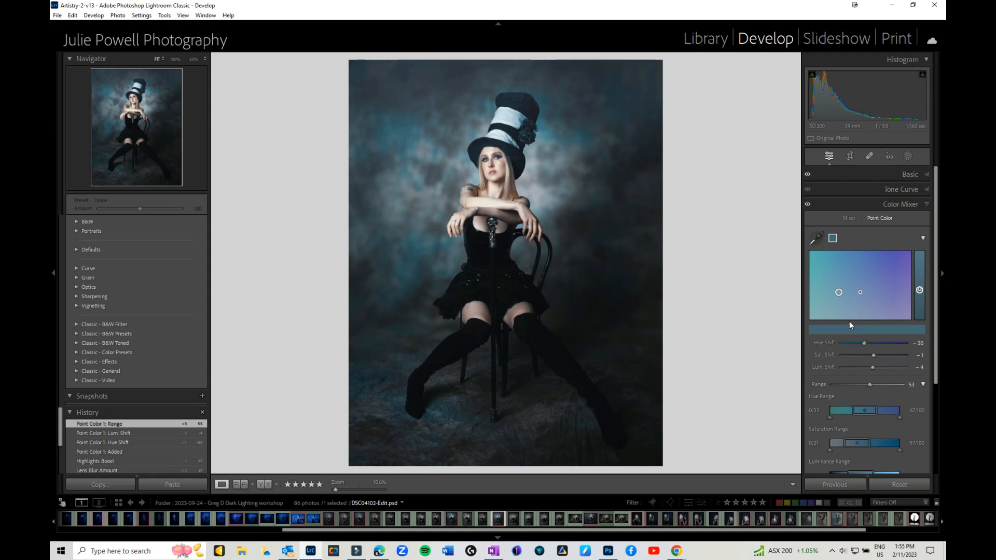
{"action": "scroll", "coordinate": [849, 322], "scroll_direction": "down", "scroll_amount": 1}
{"action": "scroll", "coordinate": [849, 321], "scroll_direction": "down", "scroll_amount": 3}
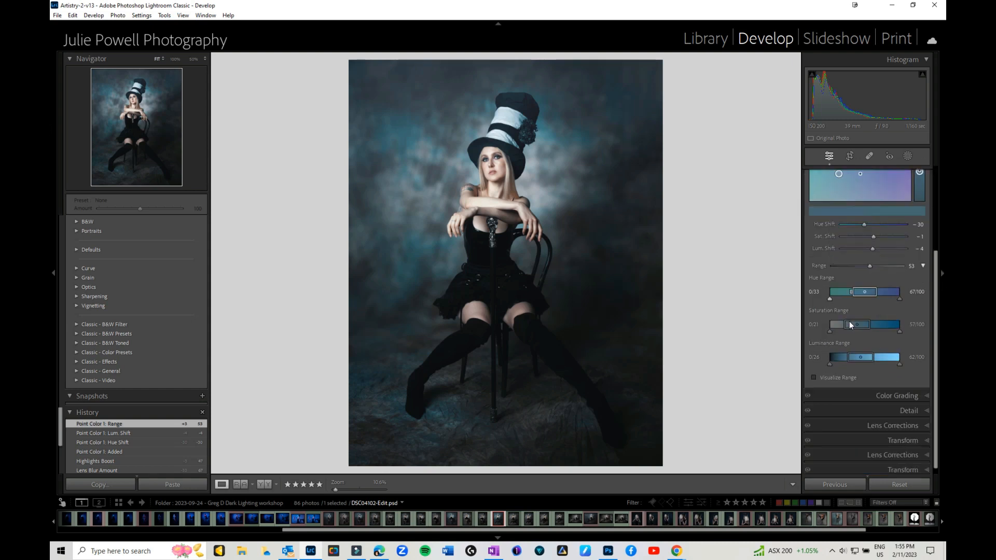